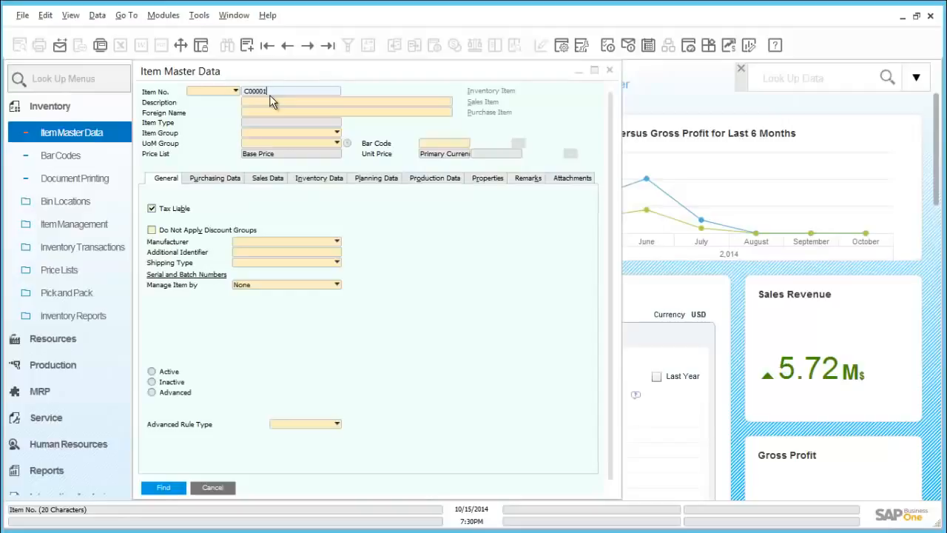
Look up items C00001, B10000 and A00006 in the item master data to compare how each is managed
left_click(164, 489)
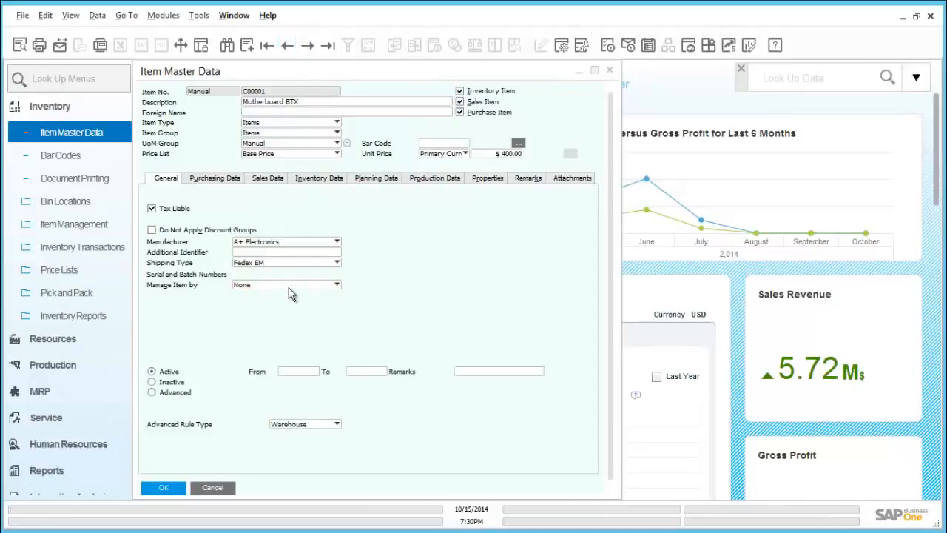
left_click(289, 47)
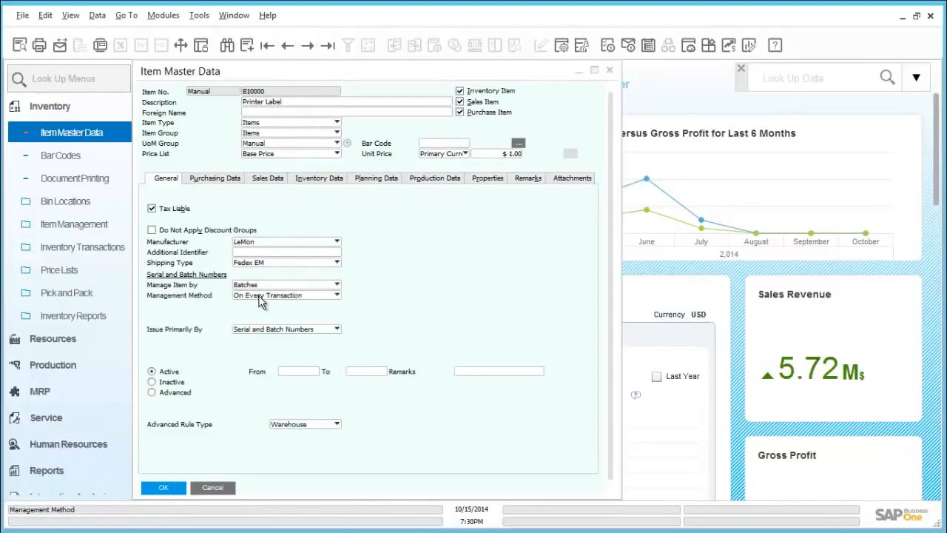
key("ctrl+f")
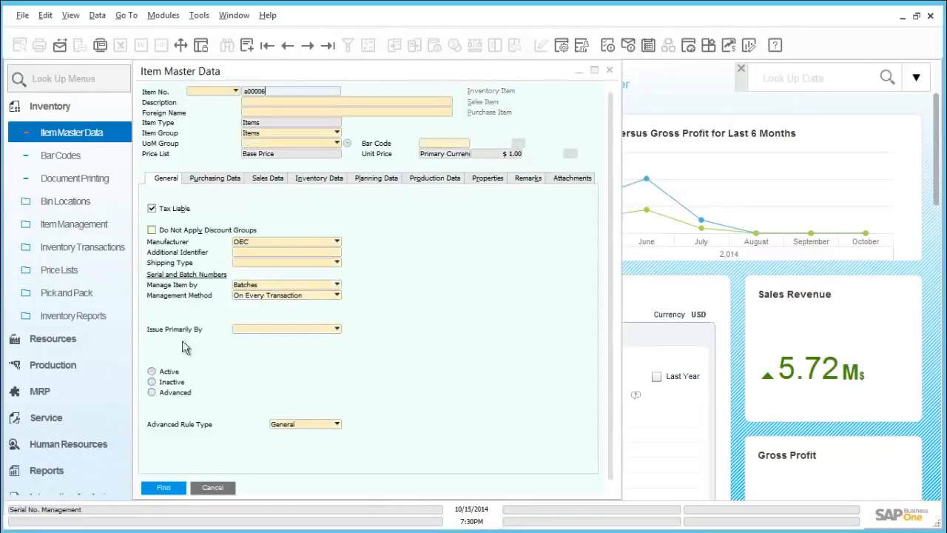
left_click(164, 488)
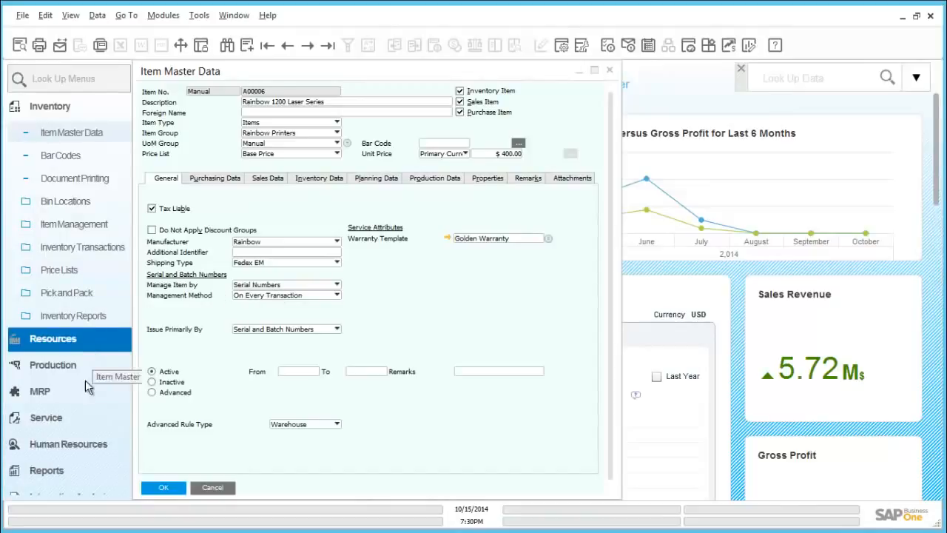
Open a new sales delivery and choose Maxi-Teq as the customer
left_click(65, 110)
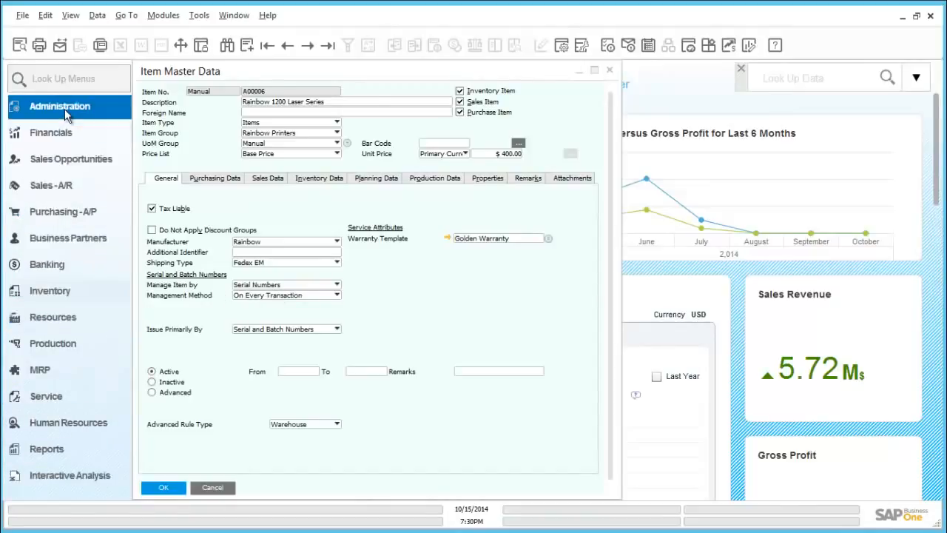
left_click(66, 188)
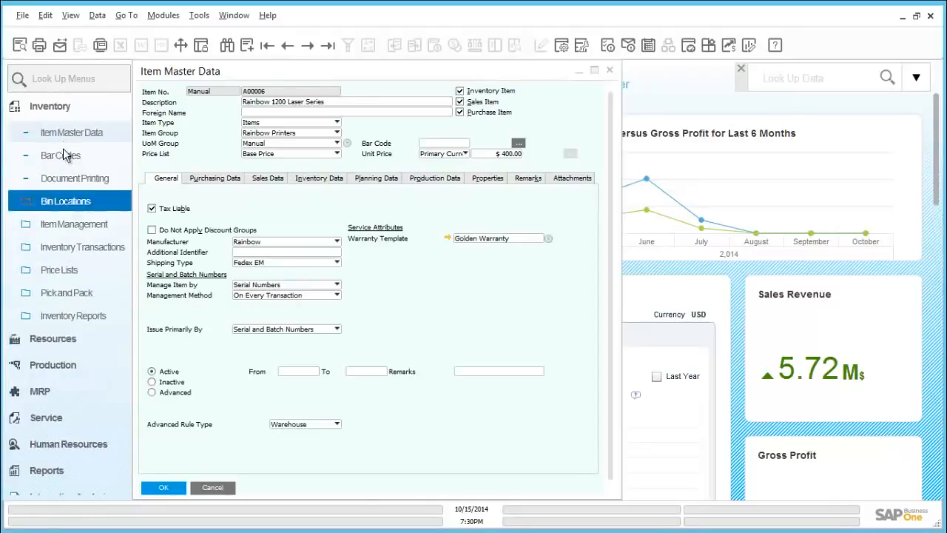
left_click(64, 109)
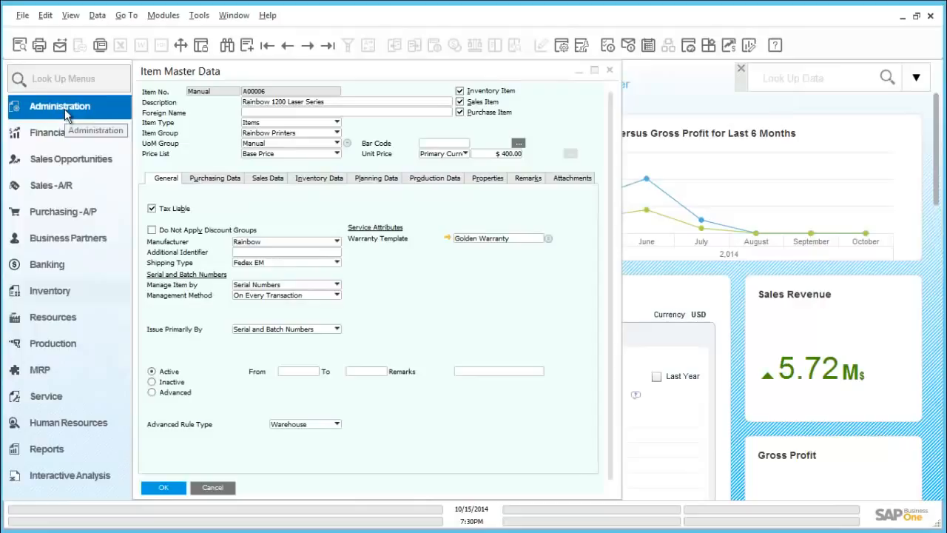
left_click(67, 196)
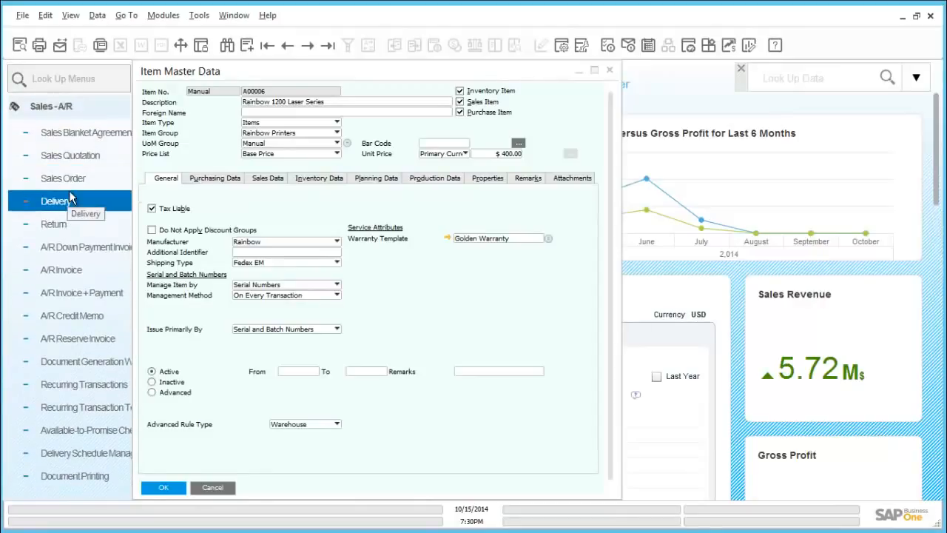
left_click(71, 200)
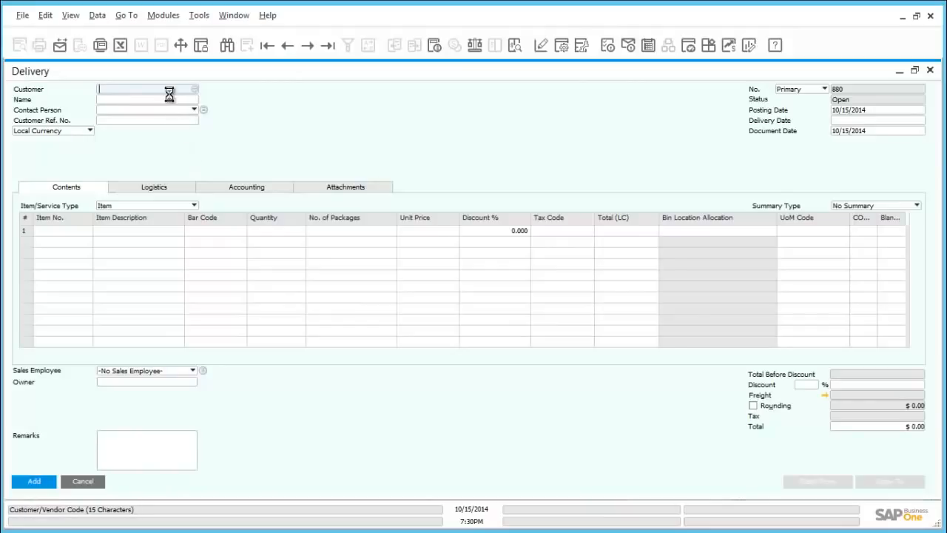
key("Tab")
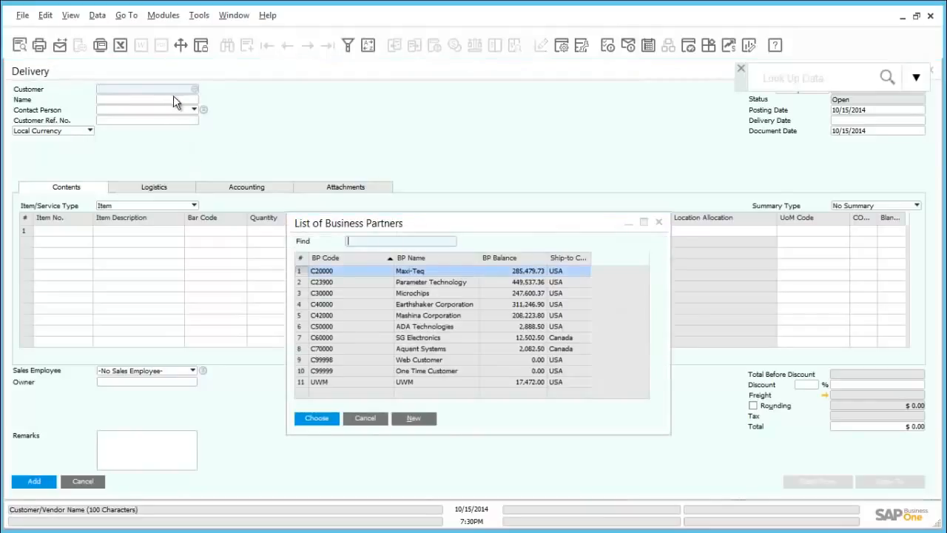
double_click(328, 272)
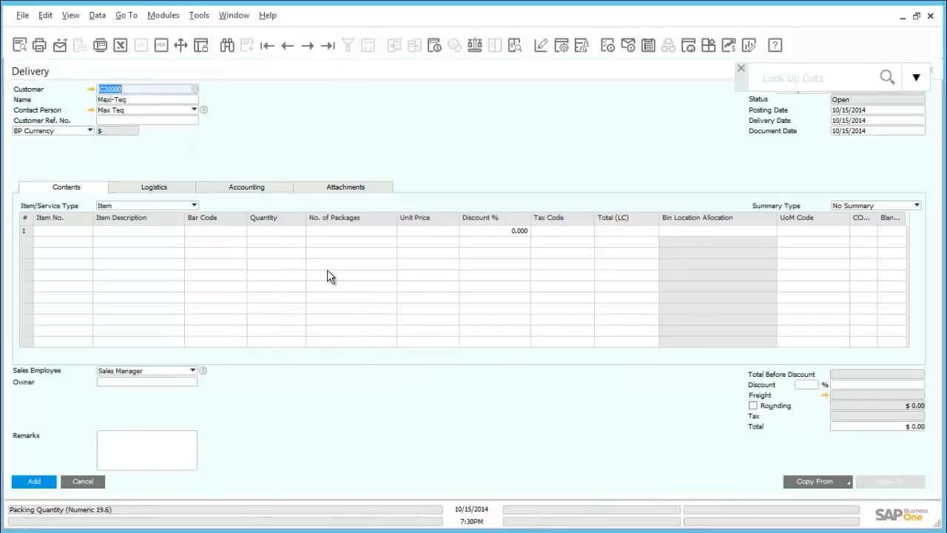
Enter item A00006 in the first row of the delivery
left_click(70, 231)
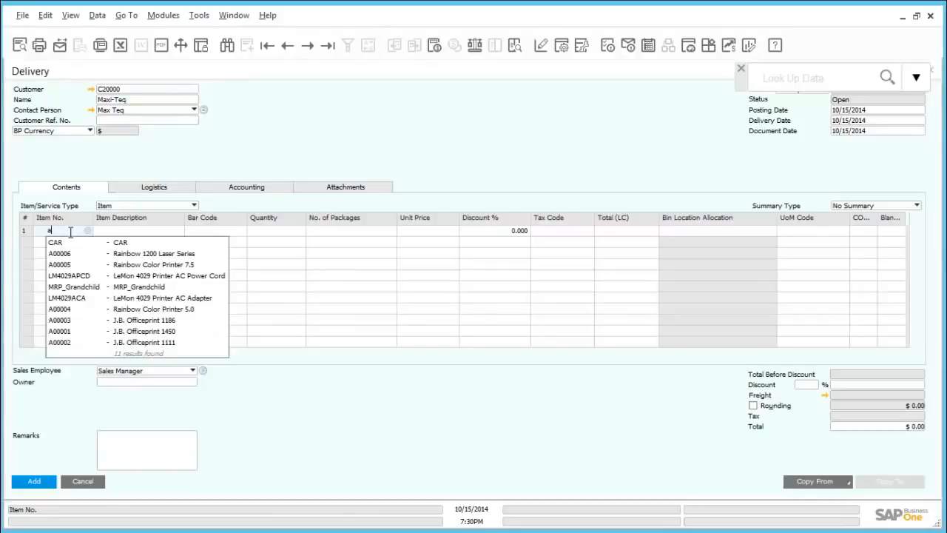
type("a0000")
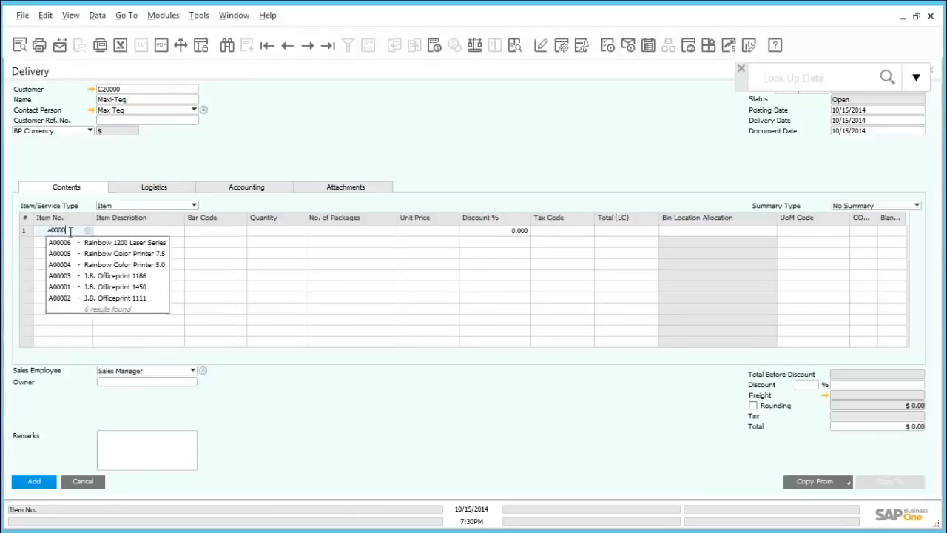
type("6")
key("Tab")
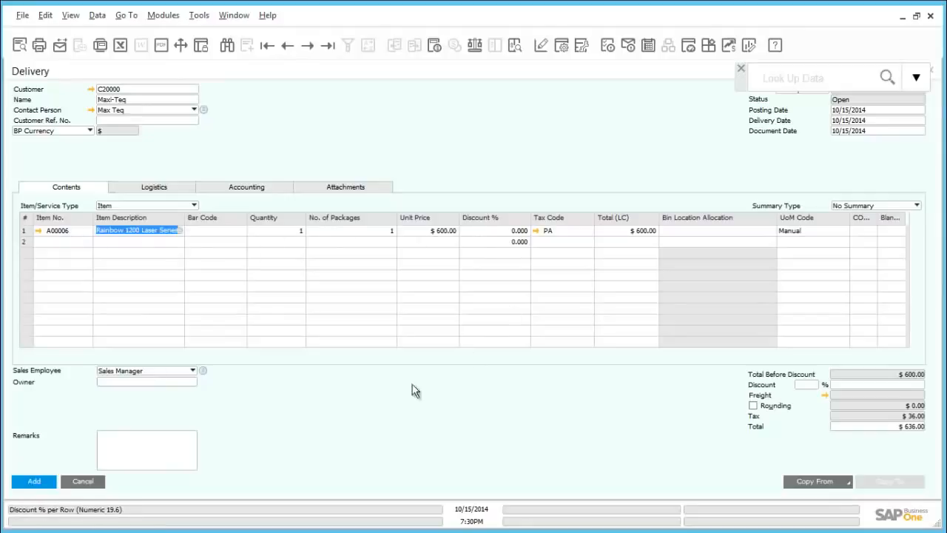
Submit the delivery and assign serial number A6-000284 to the A00006 row
left_click(32, 481)
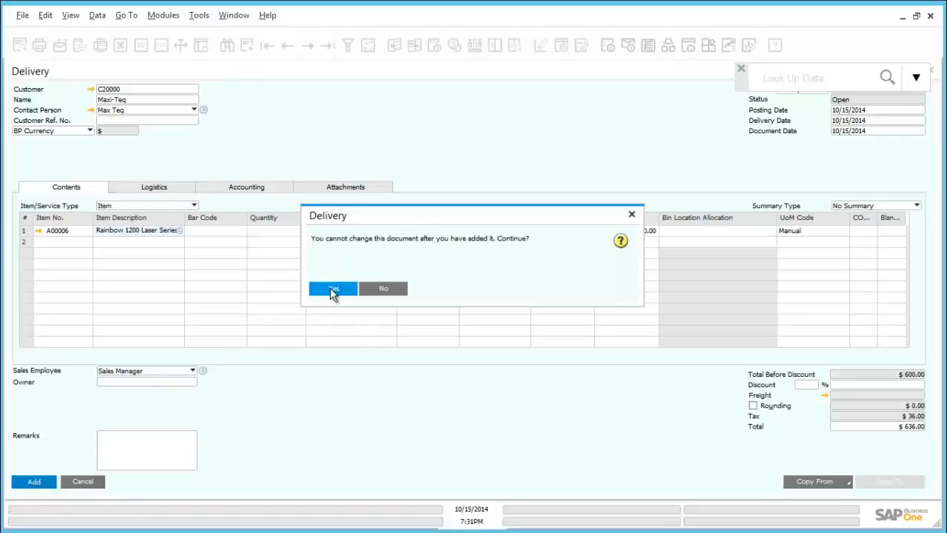
left_click(331, 290)
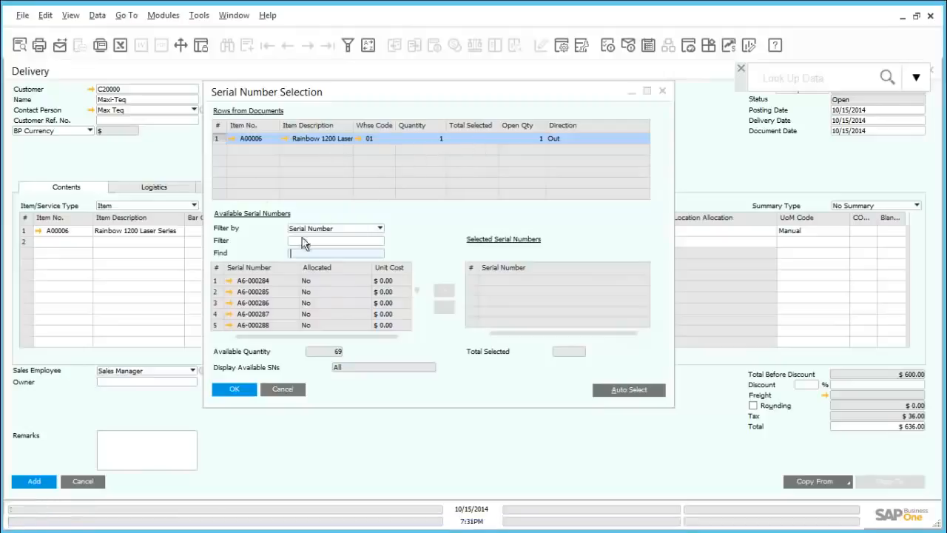
left_click(258, 283)
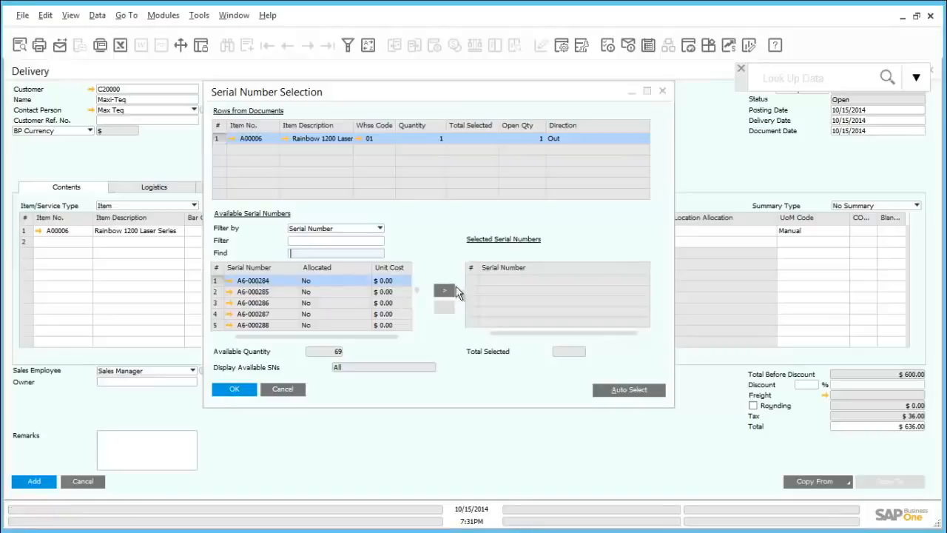
left_click(442, 293)
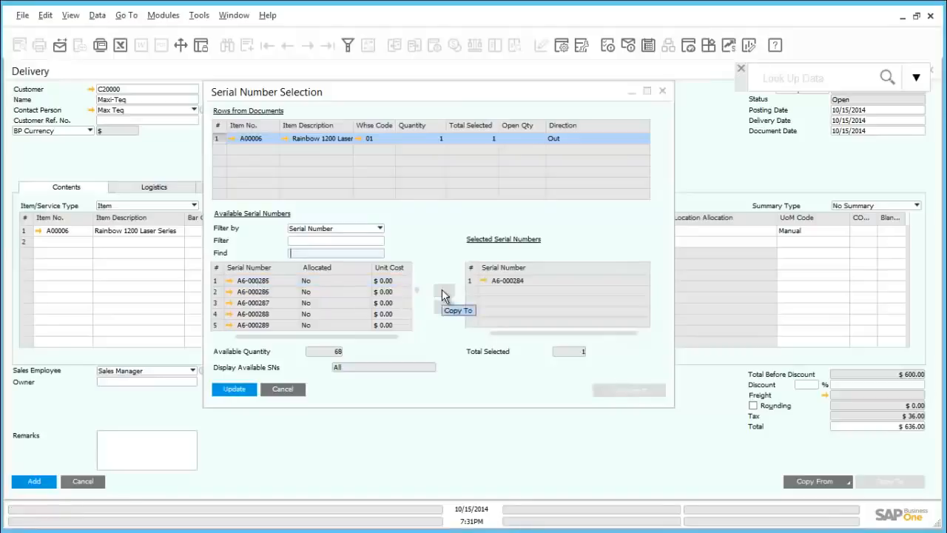
left_click(243, 392)
left_click(235, 389)
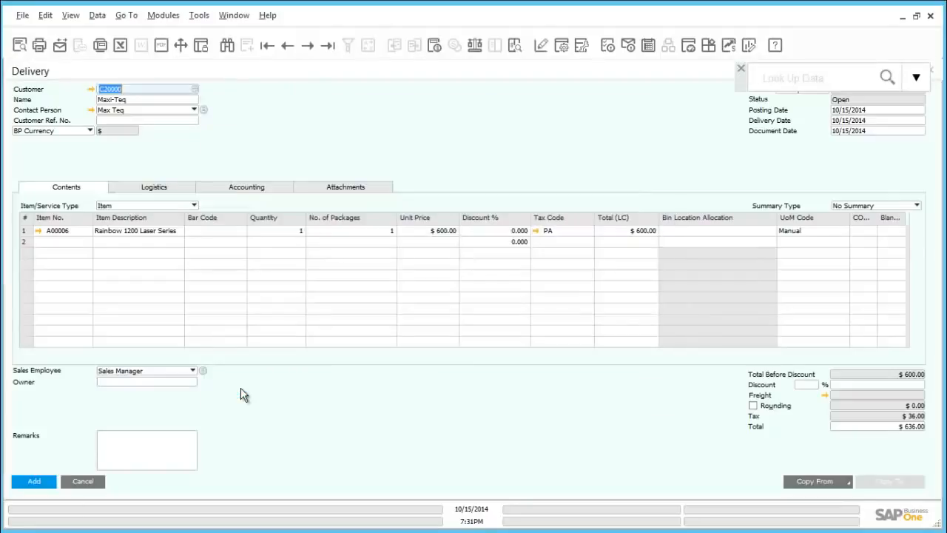
Add the delivery permanently and close the delivery window
left_click(34, 481)
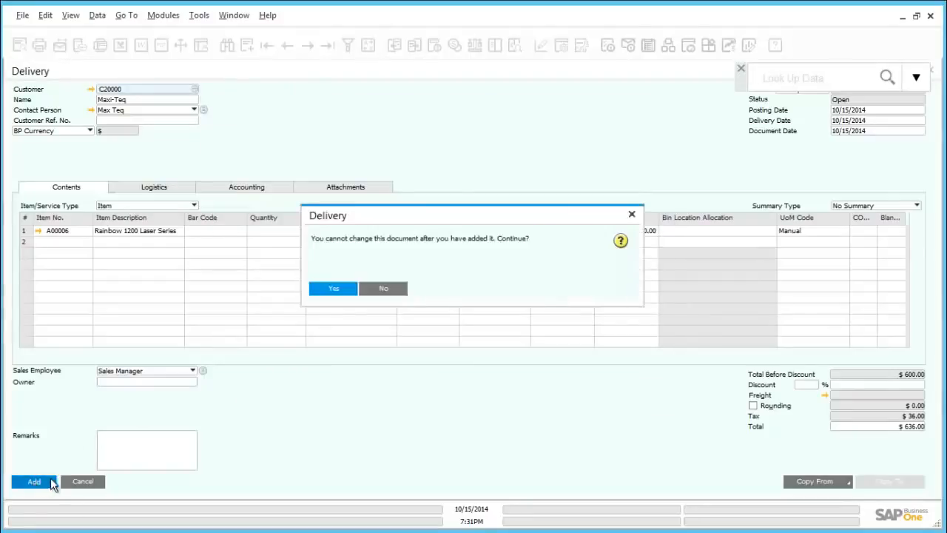
left_click(325, 292)
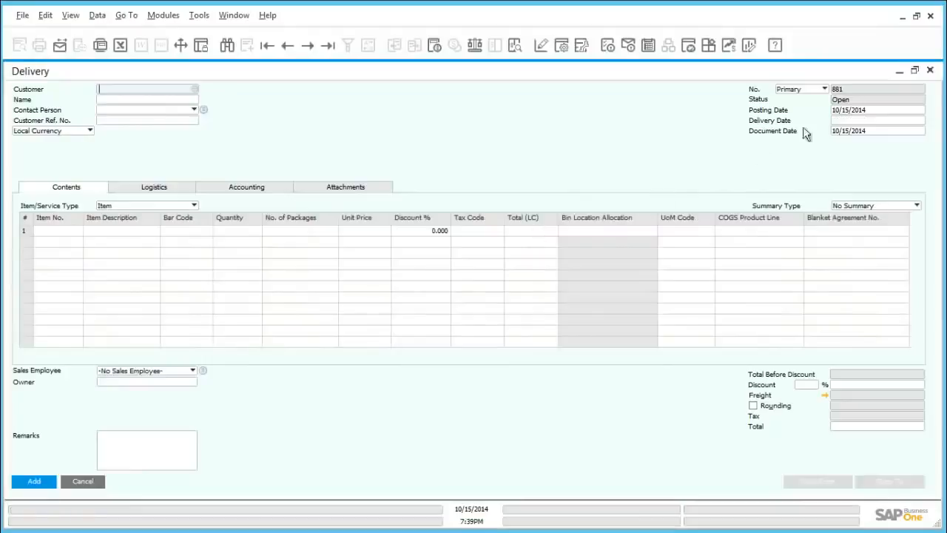
left_click(930, 70)
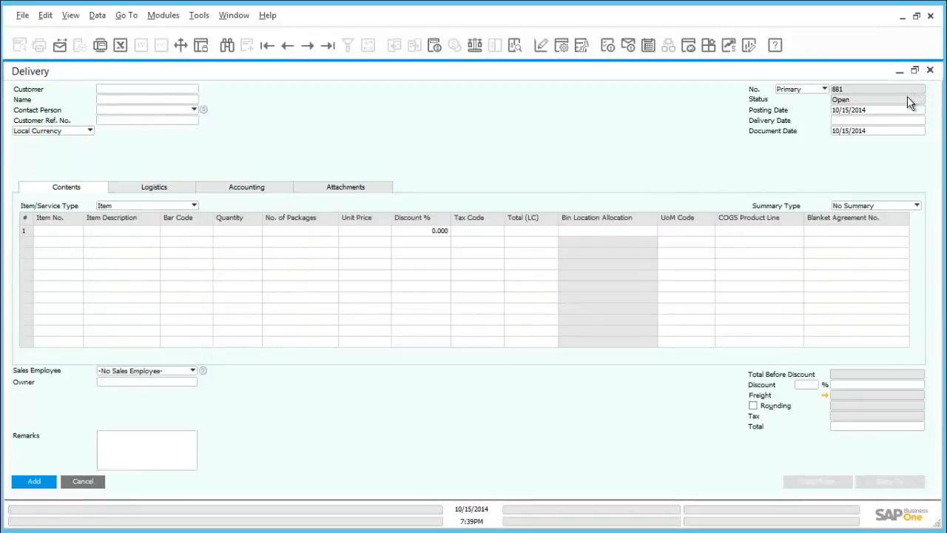
Look up warehouse 05 in the warehouse setup, check whether bin locations are enabled, and close the setup
left_click(68, 108)
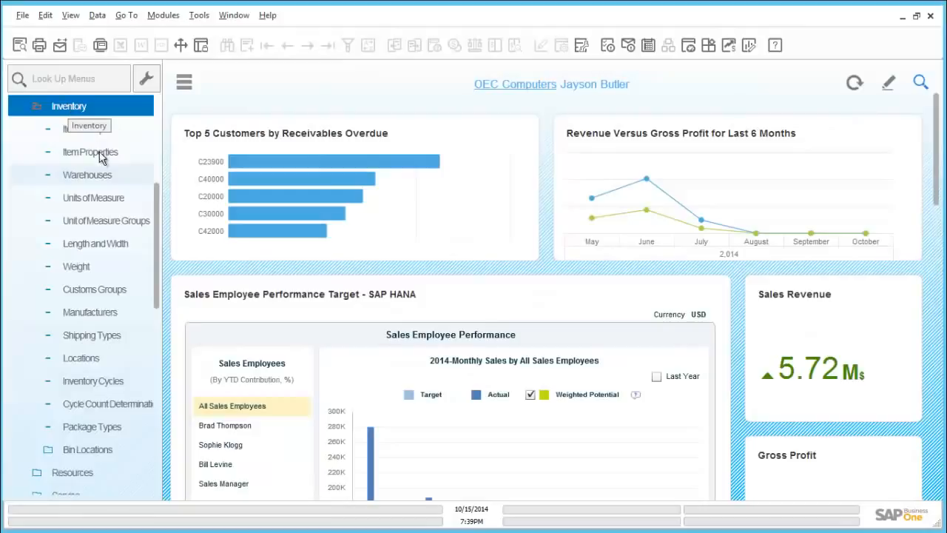
left_click(97, 180)
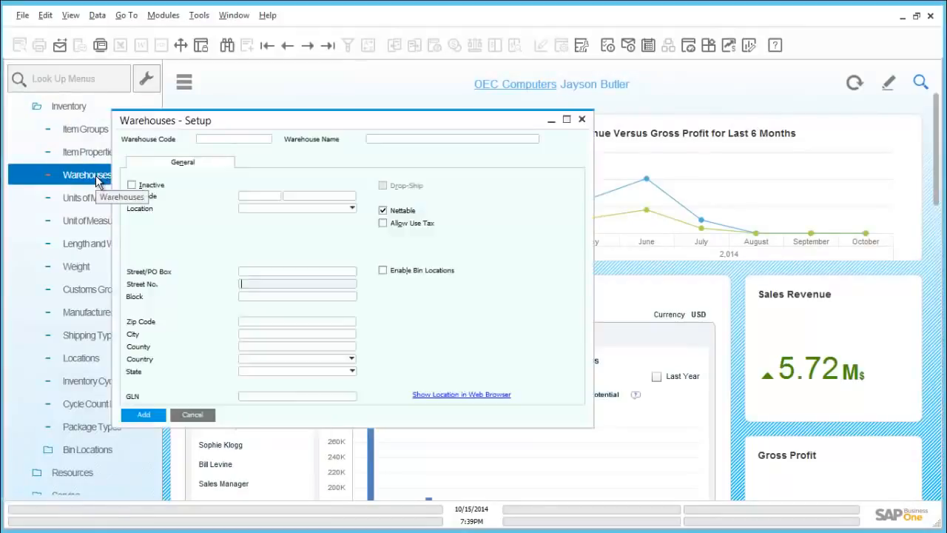
key("ctrl+f")
left_click(241, 138)
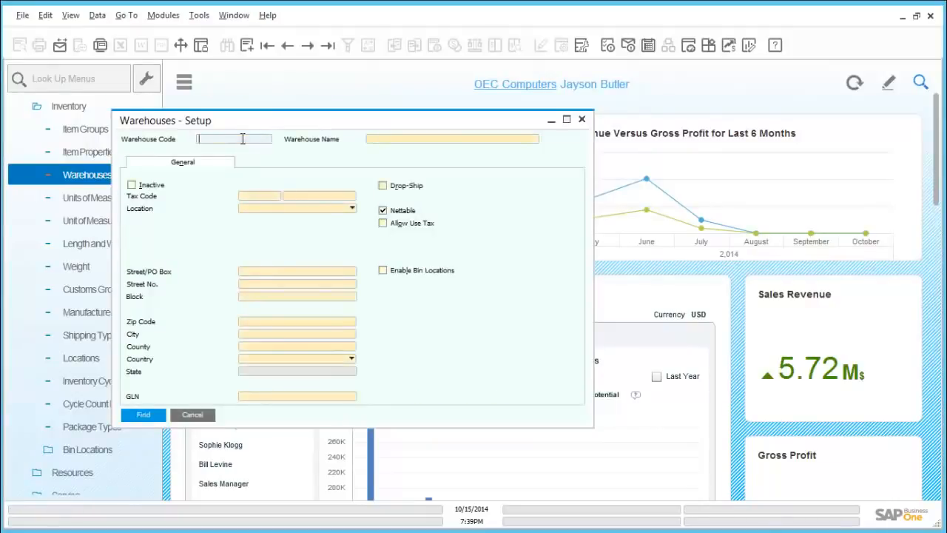
type("05")
left_click(144, 412)
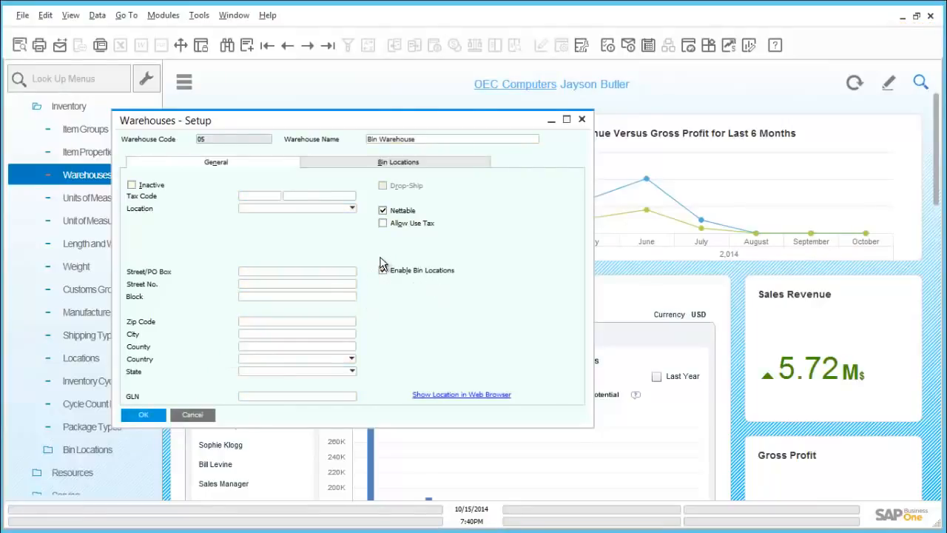
left_click(583, 124)
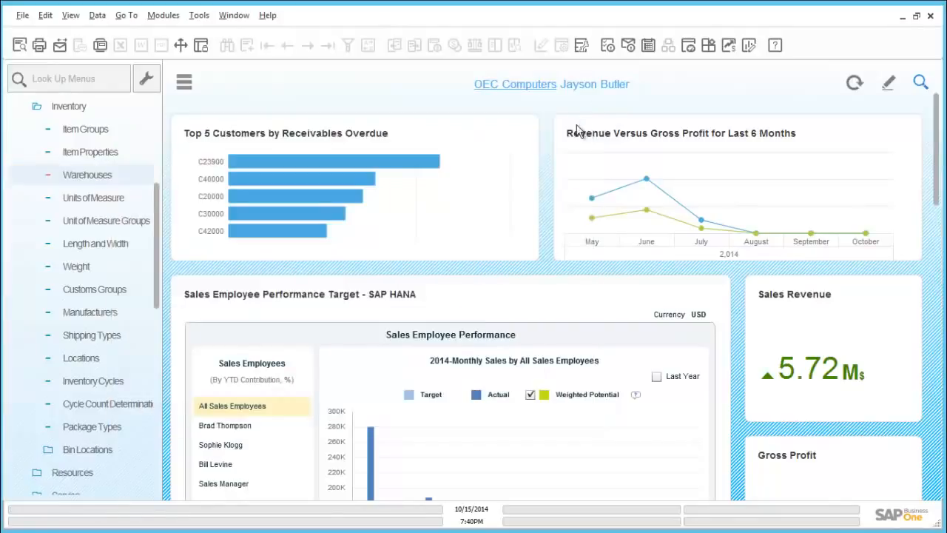
Open a new goods receipt from the inventory transactions
left_click(102, 109)
left_click(100, 108)
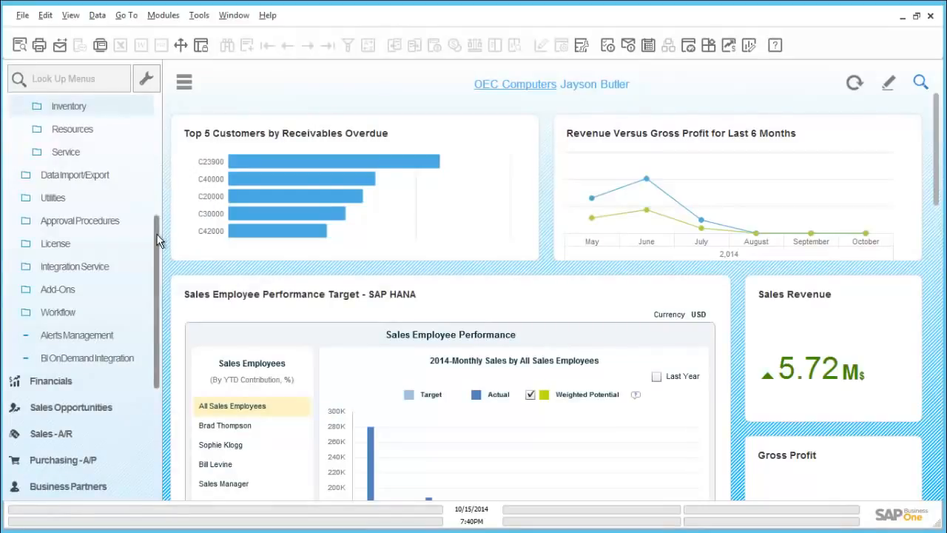
left_click_drag(155, 285, 148, 391)
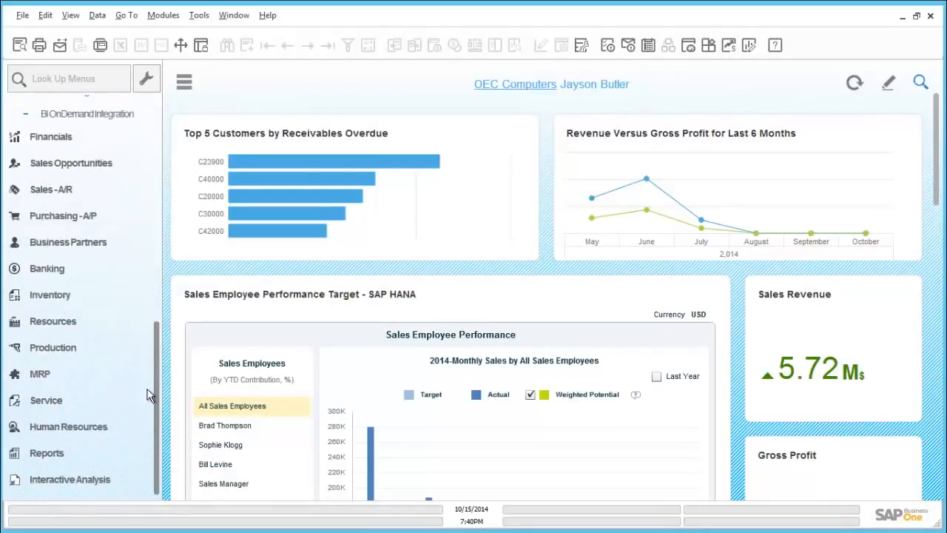
left_click(81, 296)
scroll(82, 306, "down", 3)
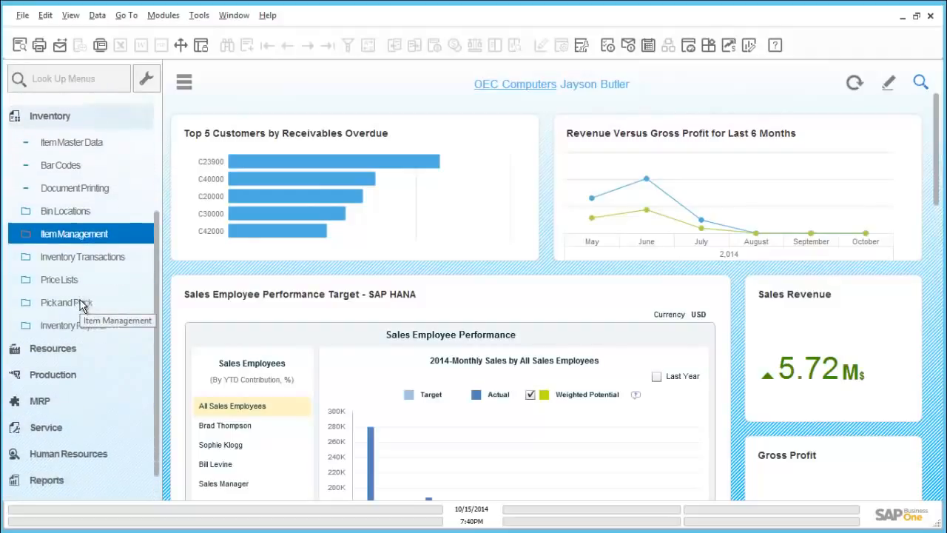
left_click(101, 253)
scroll(102, 249, "down", 5)
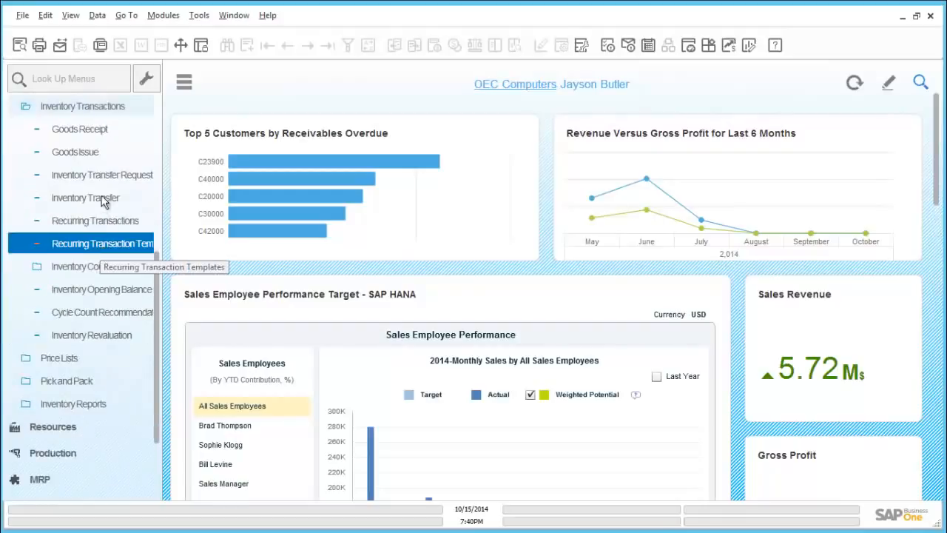
left_click(87, 130)
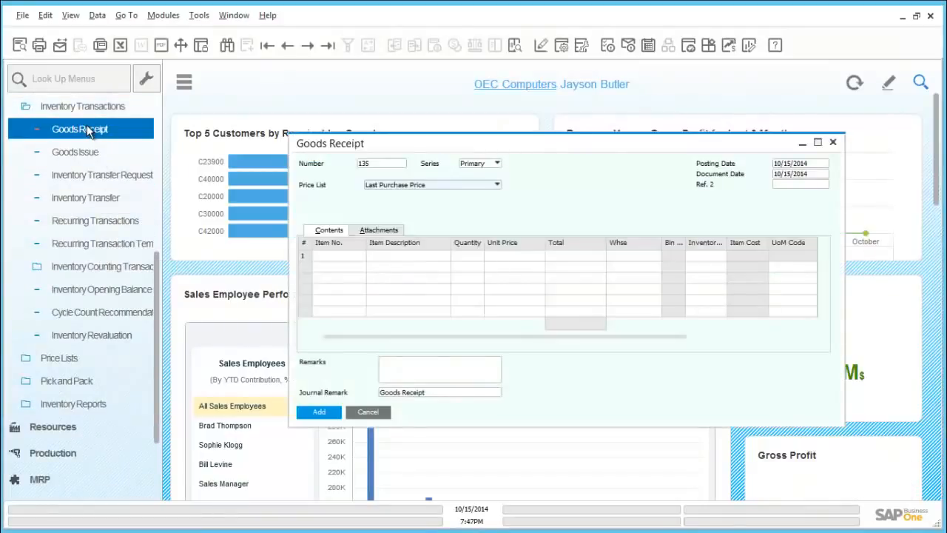
Enter item A00006 in the first goods receipt row with warehouse 05
left_click(331, 255)
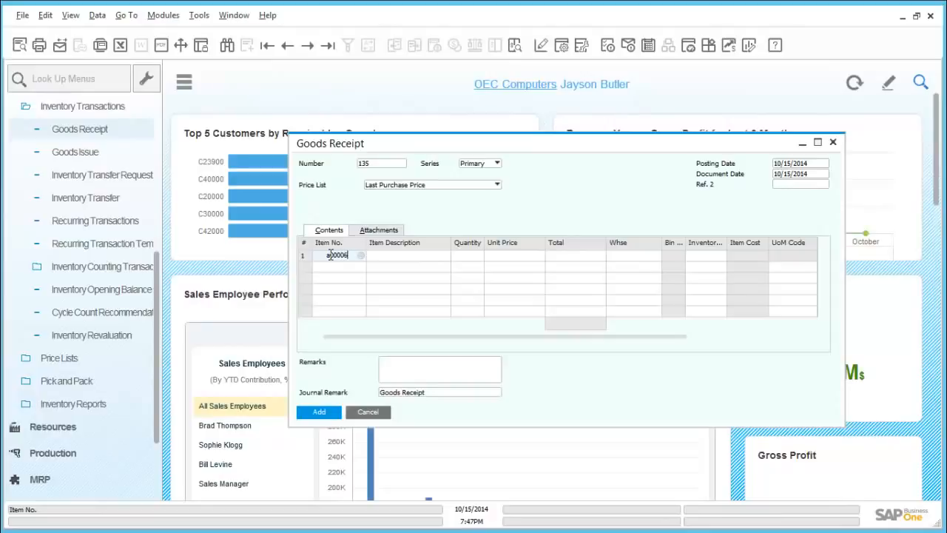
type("a00006")
key("Tab")
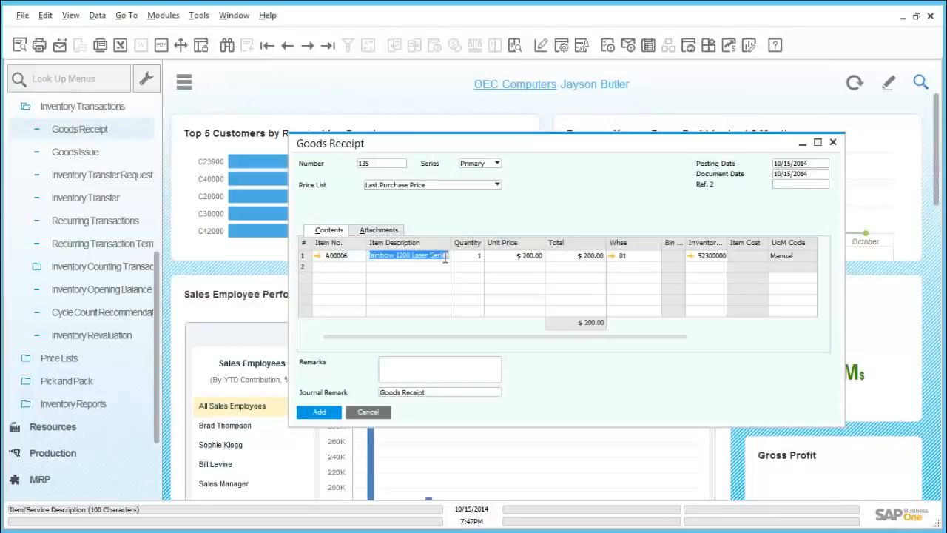
left_click(633, 256)
type("0")
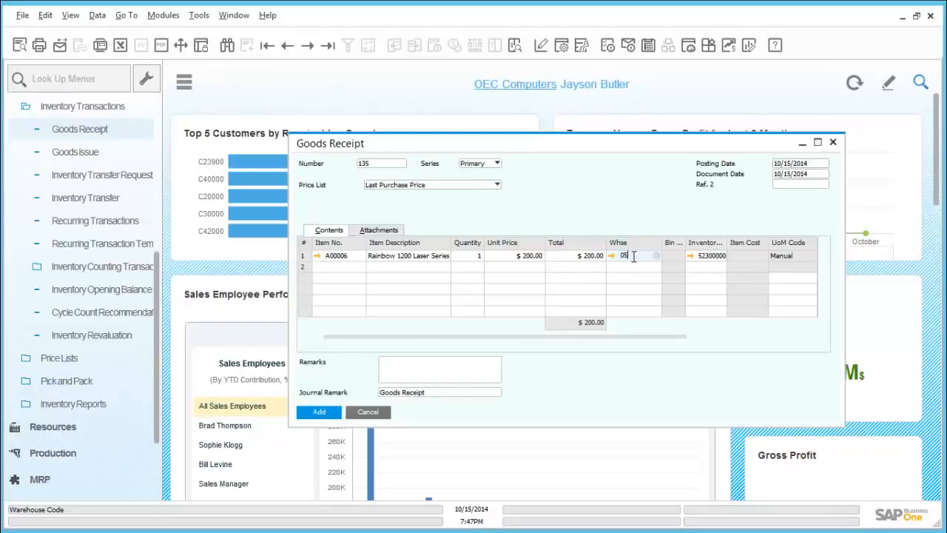
Complete warehouse code 05 in the receipt row and start adding the document to open the serial number setup
type("5")
key("Tab")
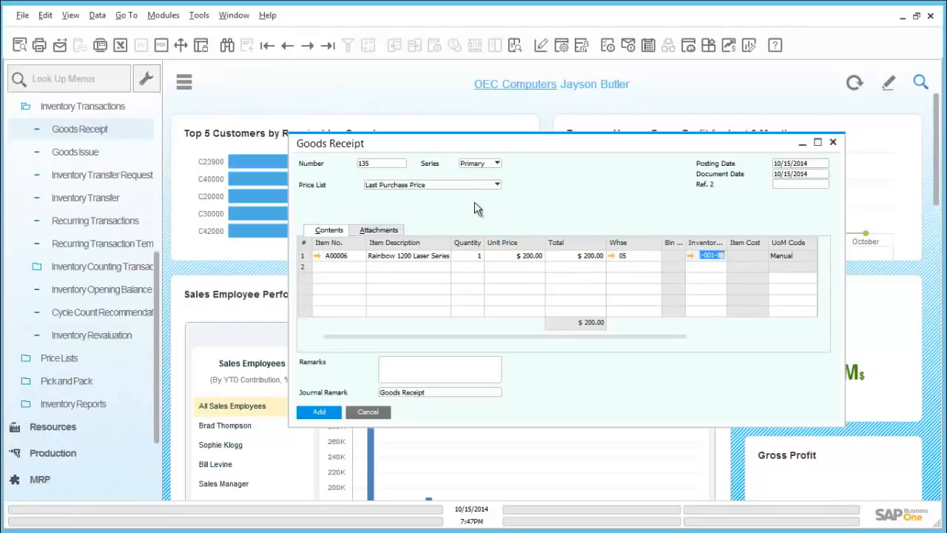
left_click(337, 410)
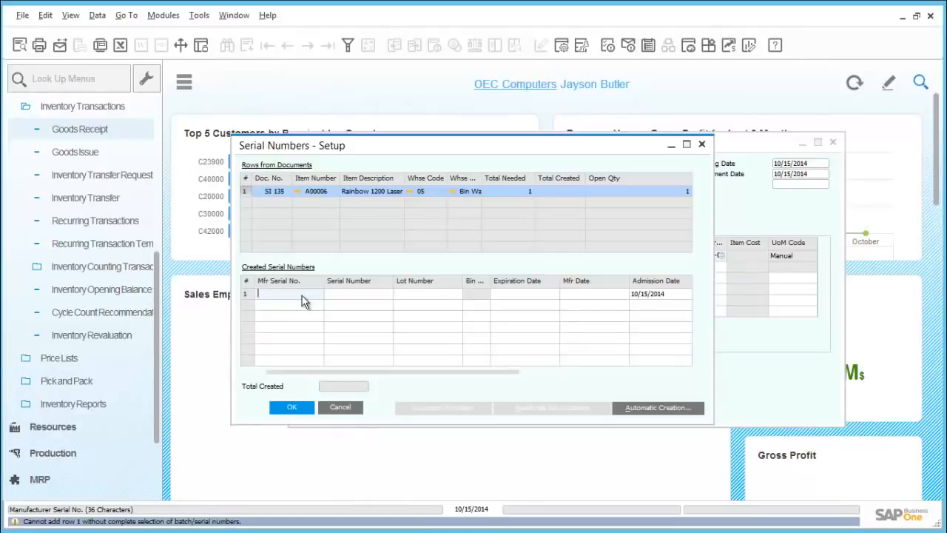
Enter 0005 as both the manufacturer serial number and the serial number for item A00006
type("00")
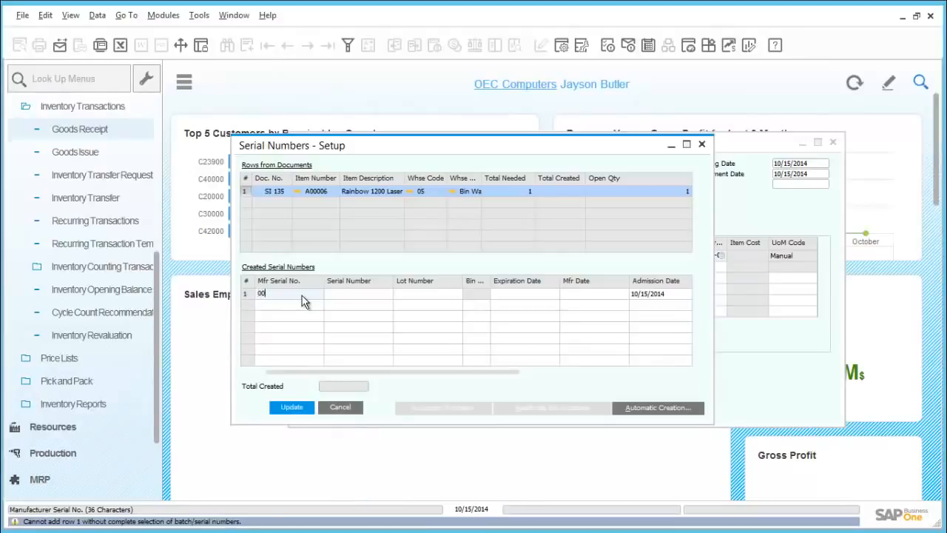
type("05")
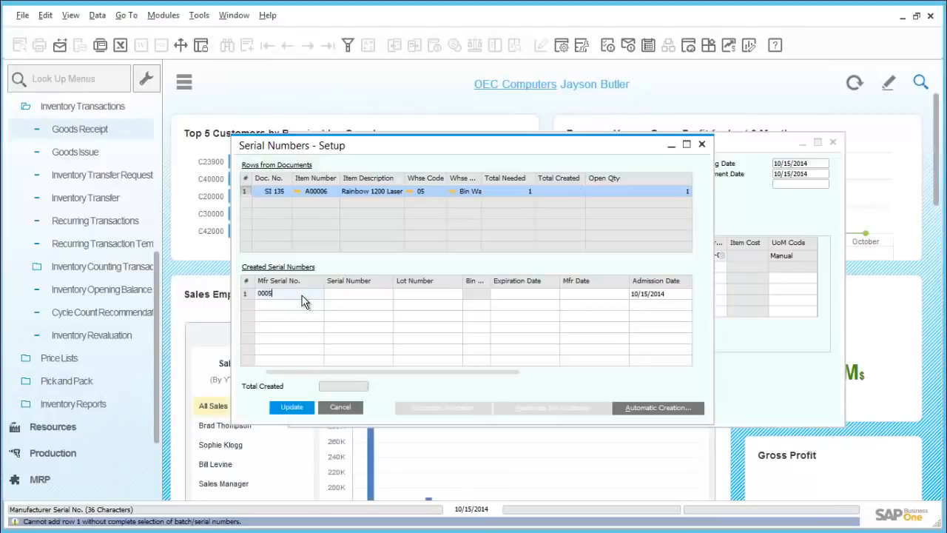
key("Tab")
type("000")
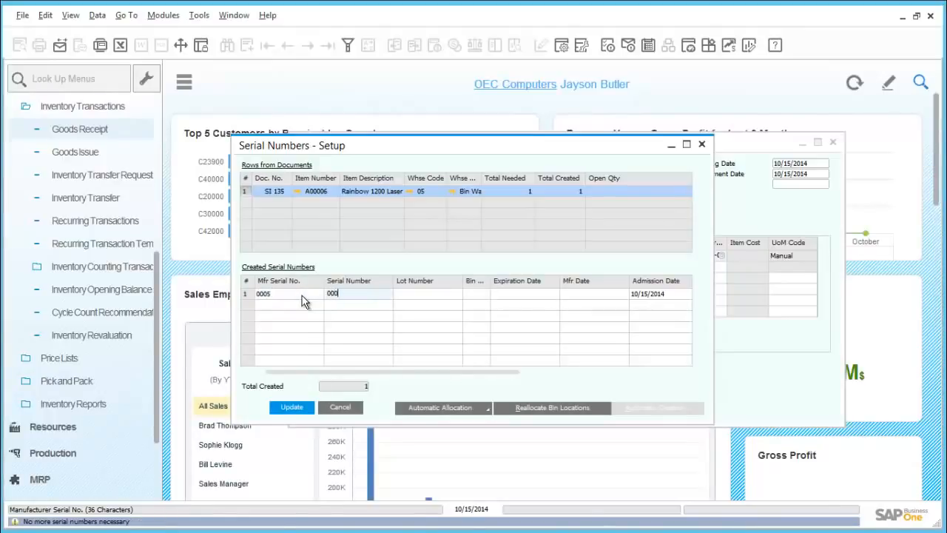
type("5")
key("Tab")
key("Tab")
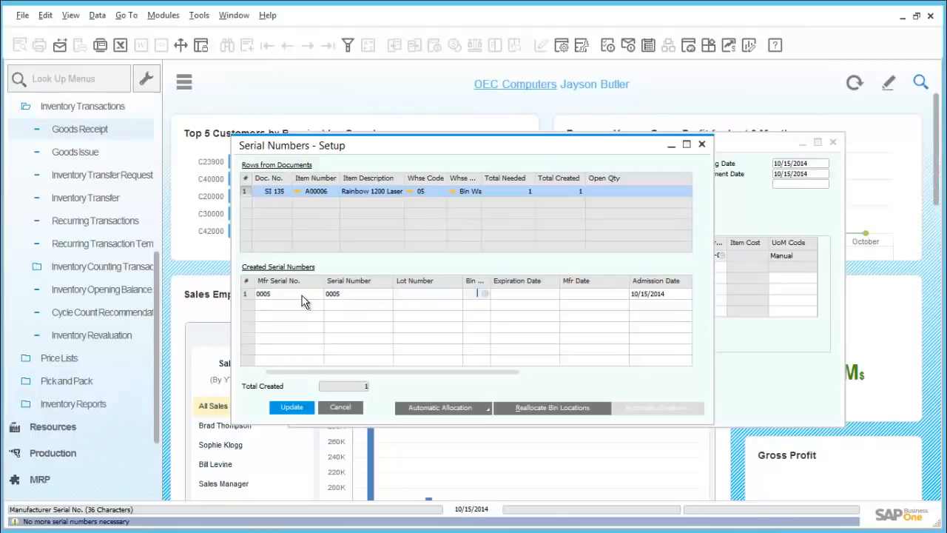
Assign bin location 05-SYSTEM-BIN-LOCATION to the serial number, then update and confirm the serial number setup
key("Tab")
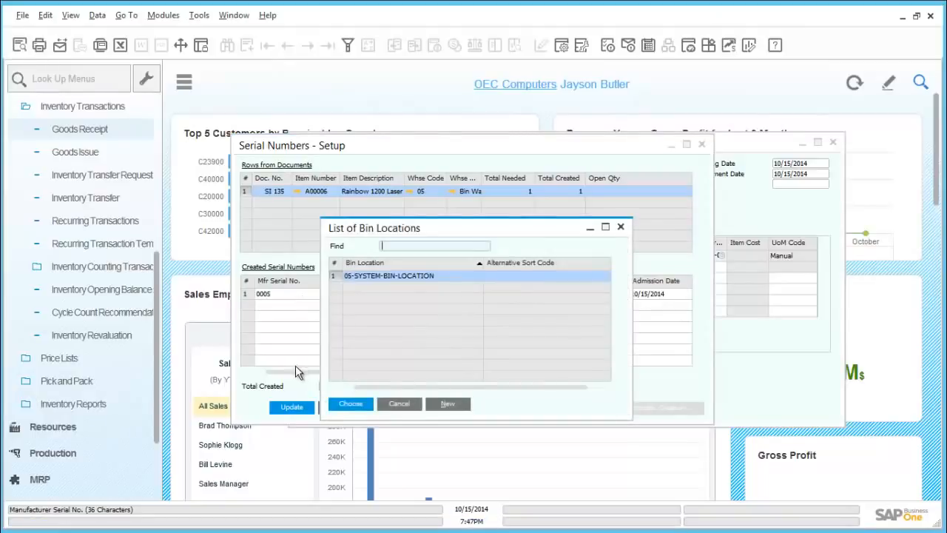
double_click(356, 281)
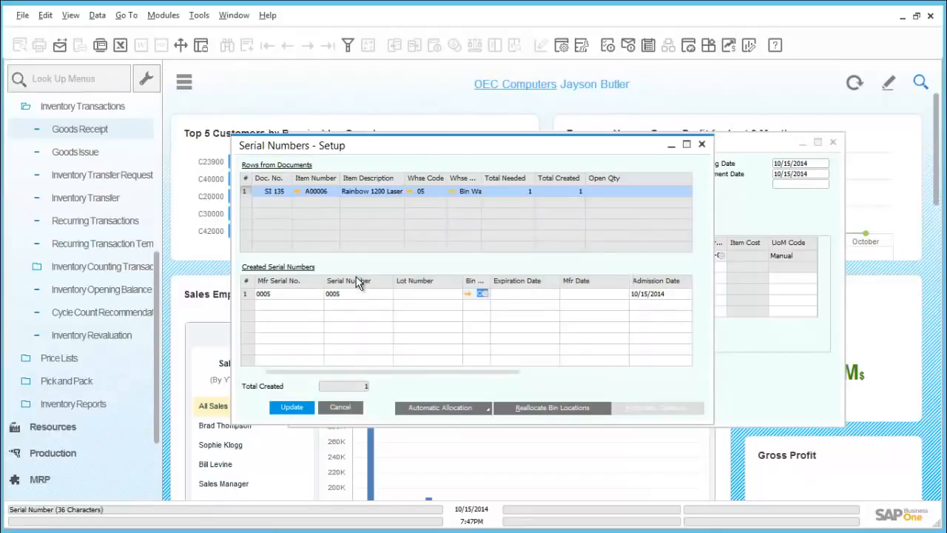
left_click(292, 406)
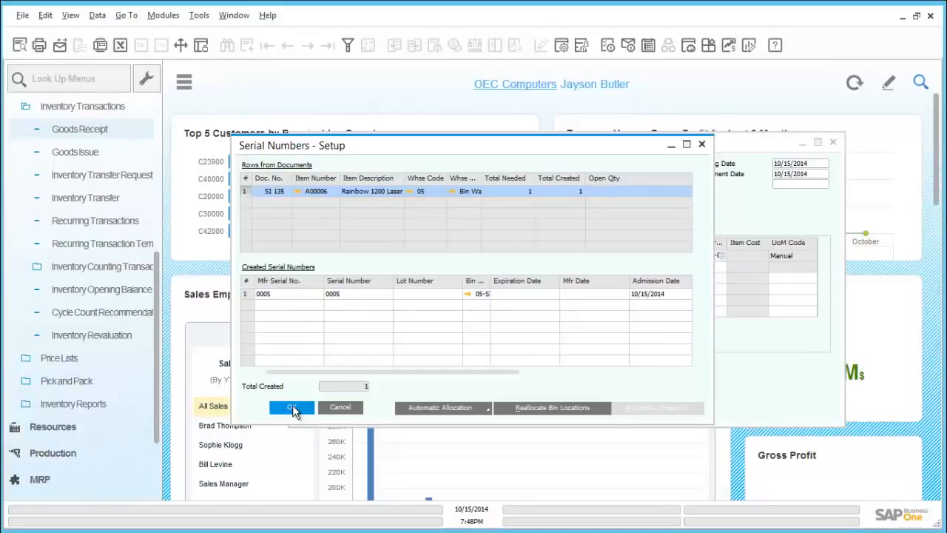
left_click(249, 293)
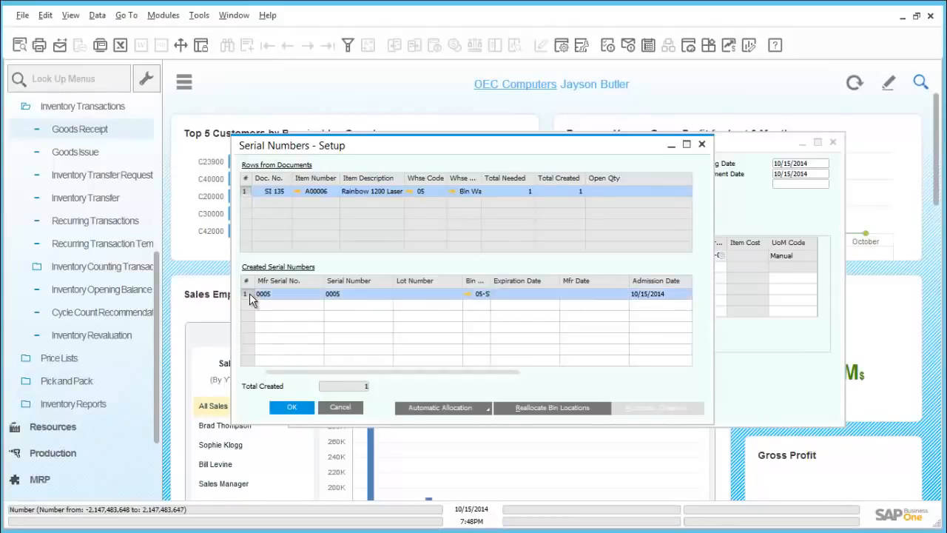
left_click(289, 406)
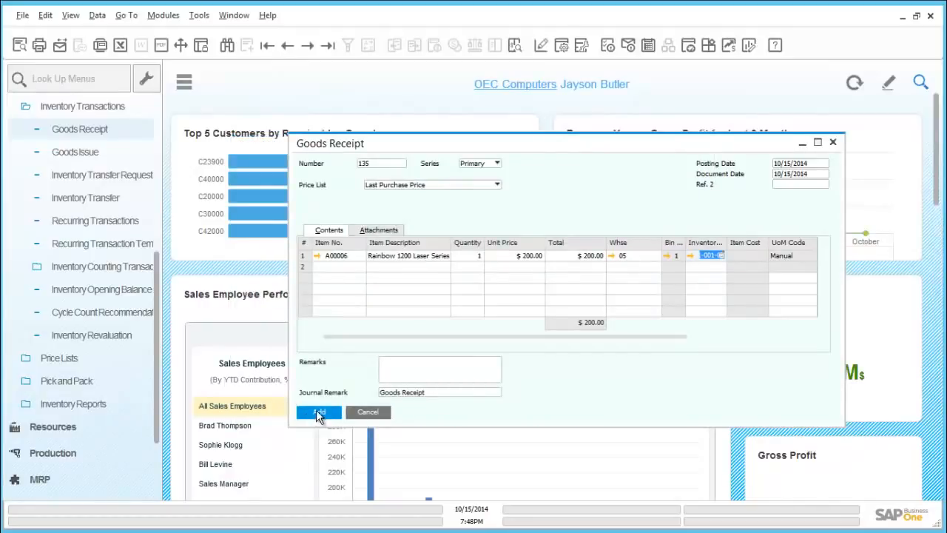
Add the goods receipt permanently and close the goods receipt window
left_click(318, 413)
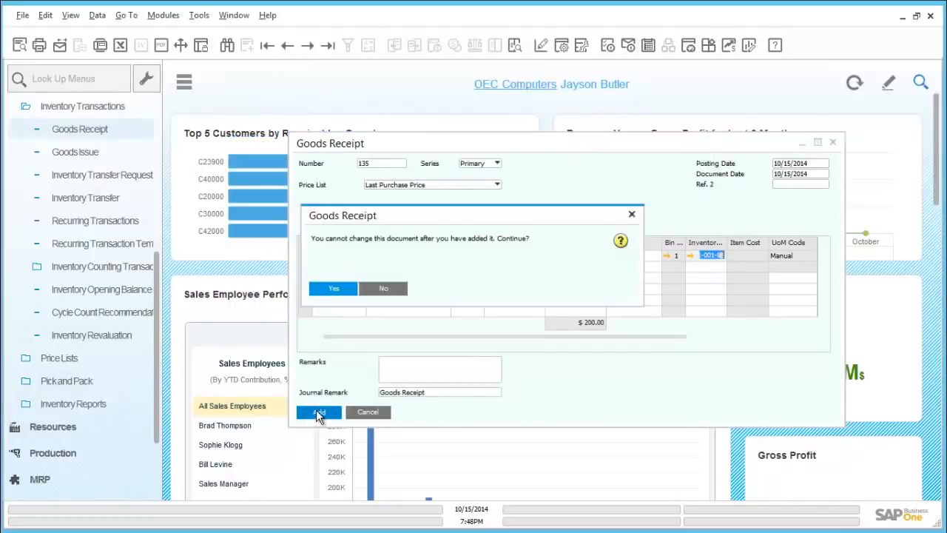
left_click(334, 288)
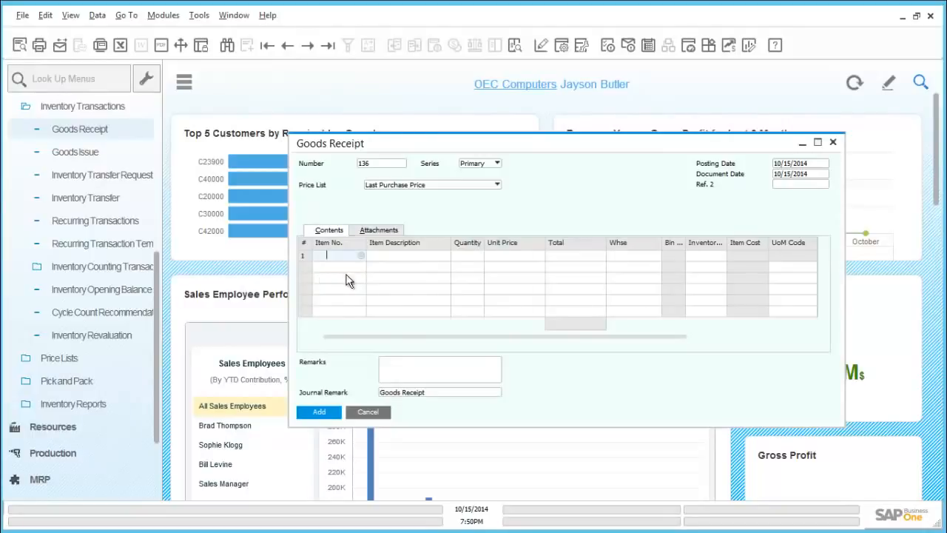
left_click(832, 142)
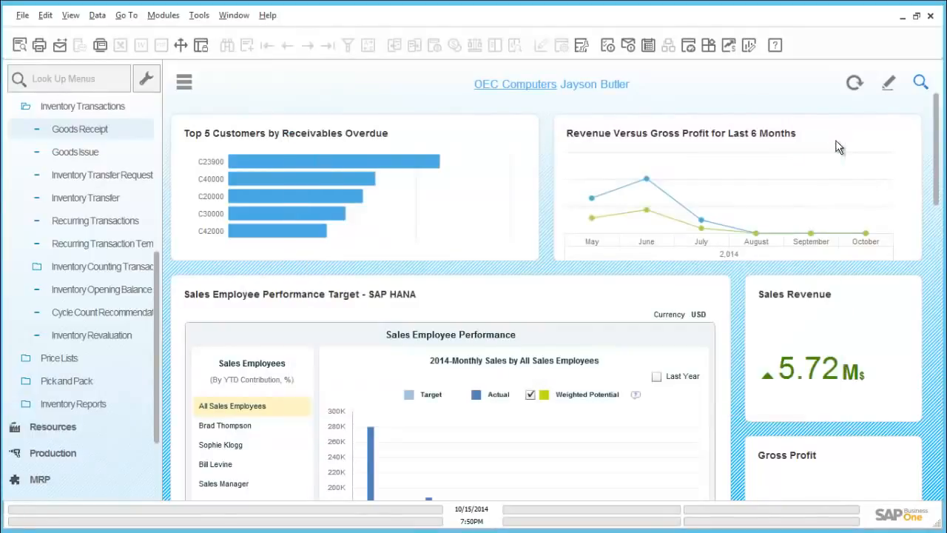
Run the Bin Location Content List from the inventory reports with the default selection criteria
left_click(184, 85)
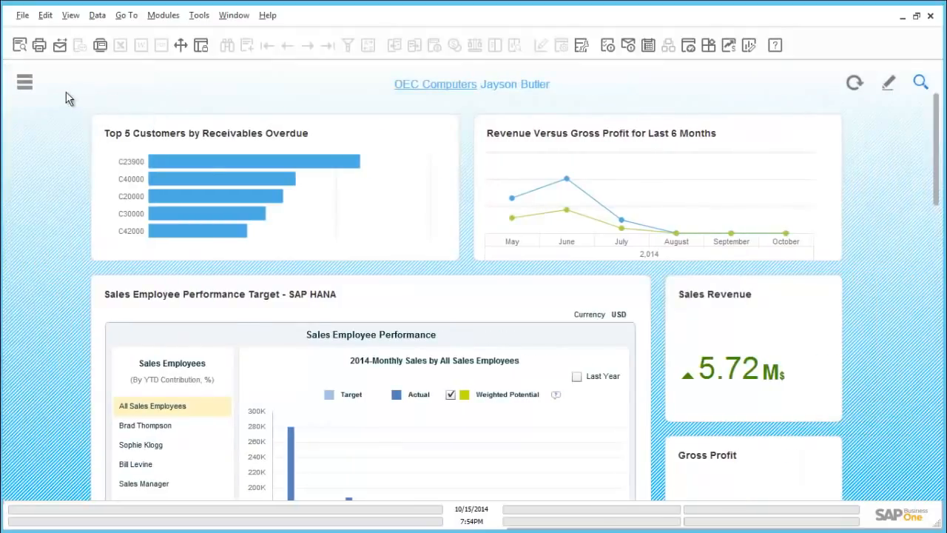
left_click(28, 84)
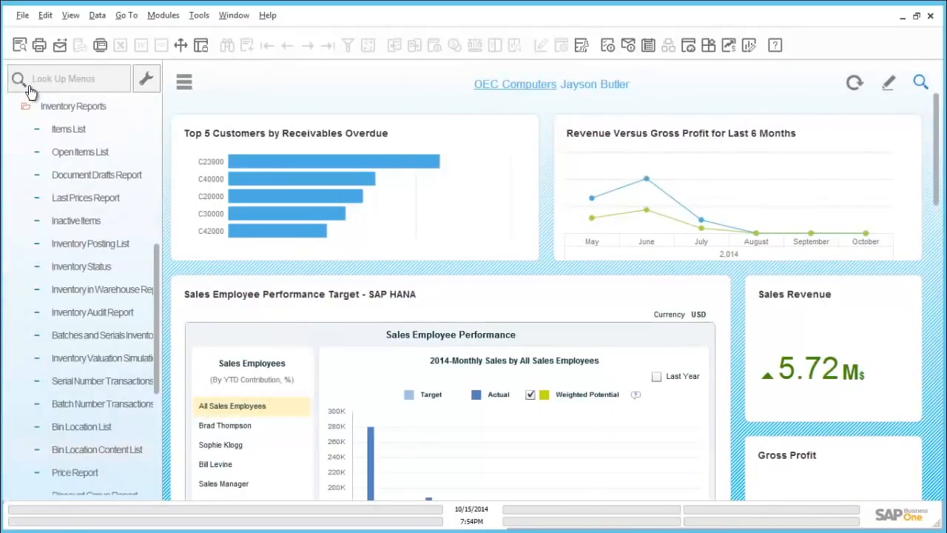
left_click(65, 106)
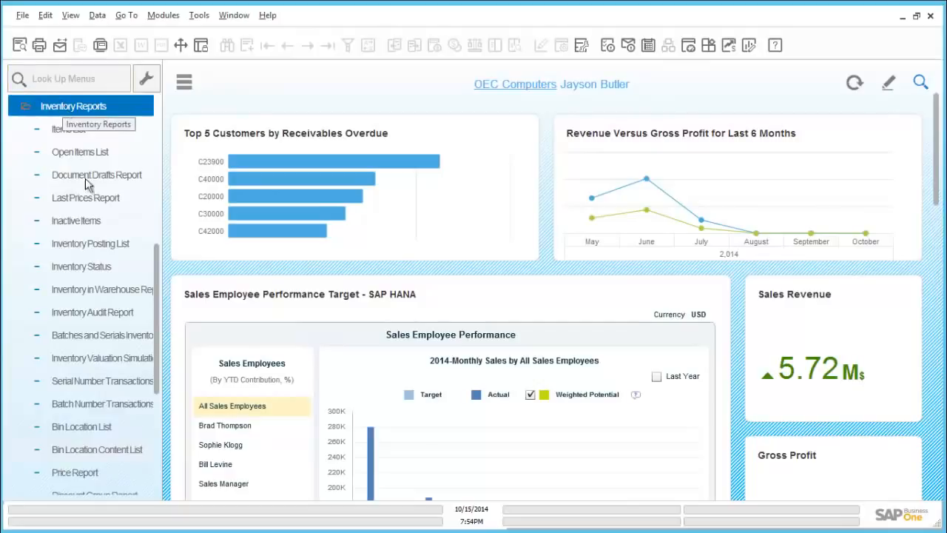
left_click(125, 450)
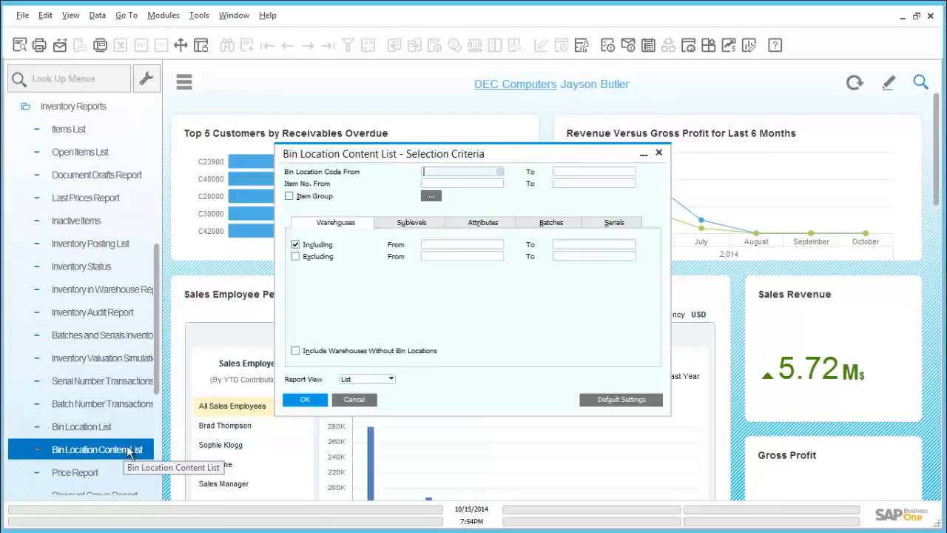
left_click(306, 400)
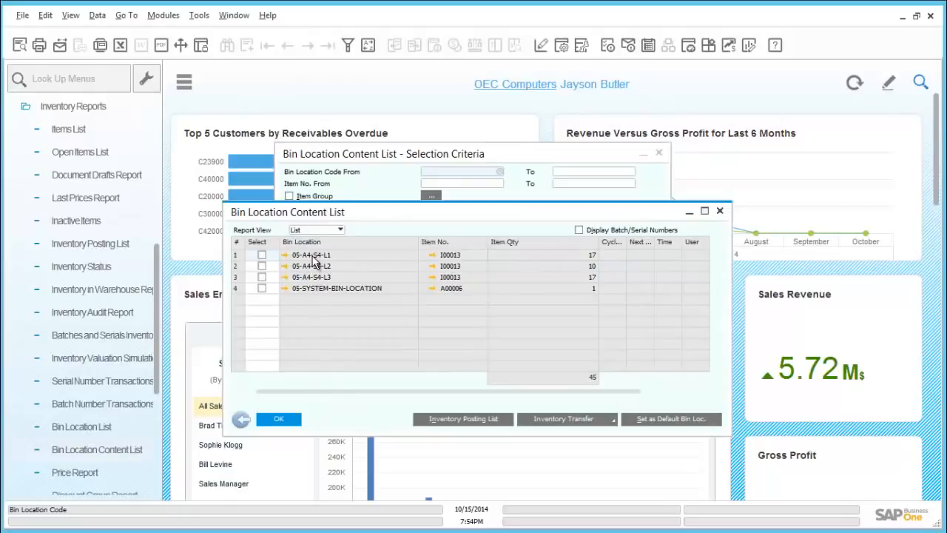
Examine the master data and serial number contents of bin 05-SYSTEM-BIN-LOCATION, then return to the content list
left_click(286, 287)
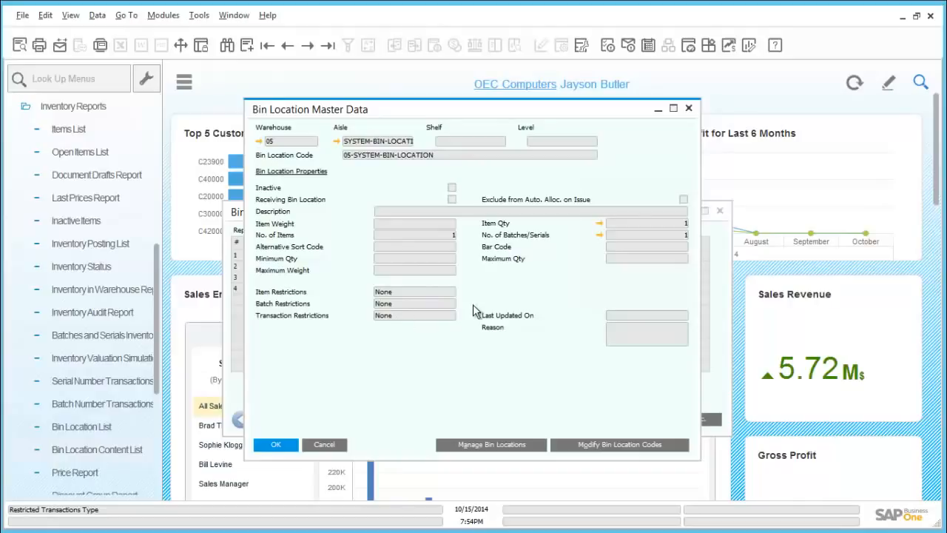
left_click(599, 235)
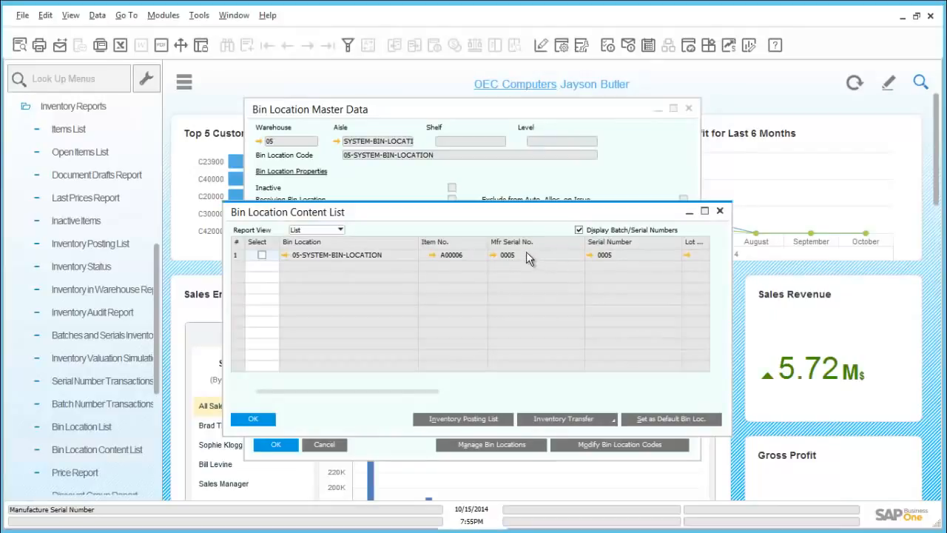
left_click(250, 419)
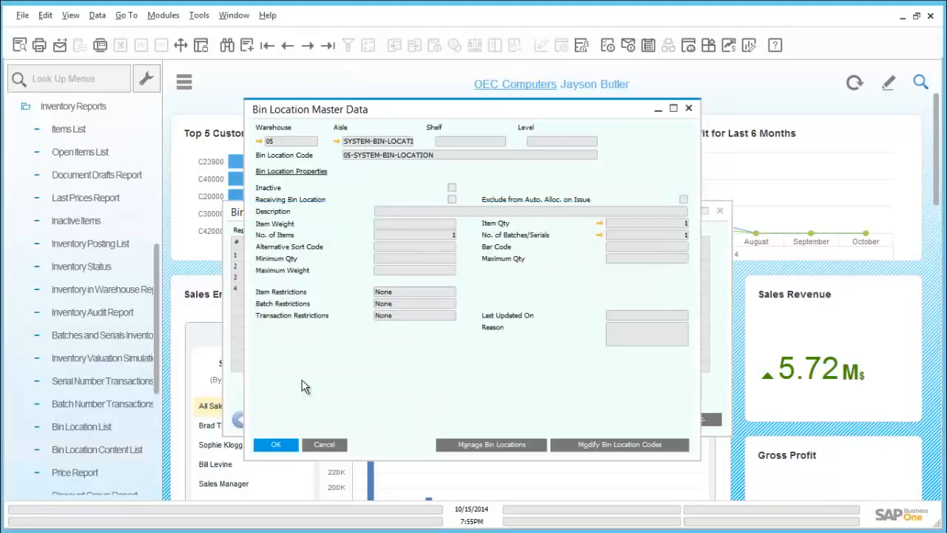
left_click(330, 444)
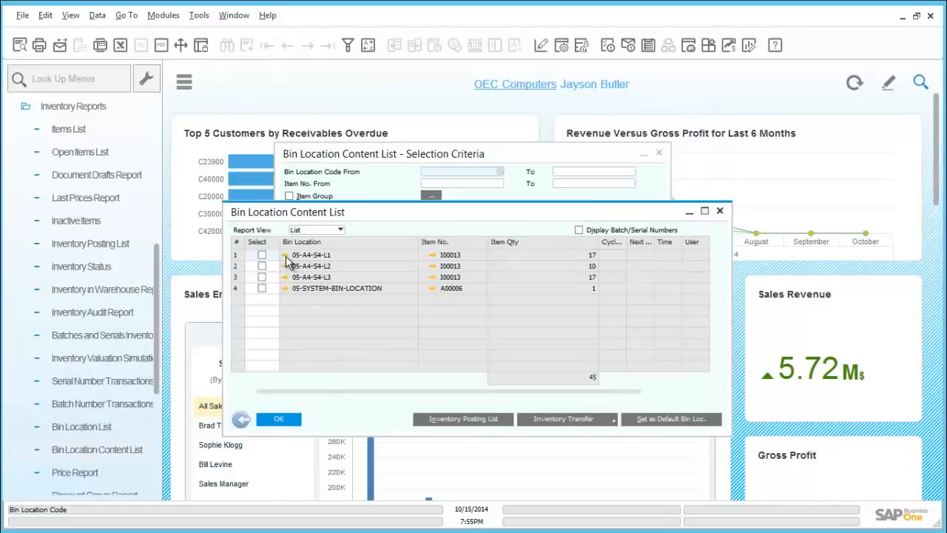
Examine the master data and item quantity contents of bin 05-A4-S4-L1, then close the bin location report
left_click(285, 255)
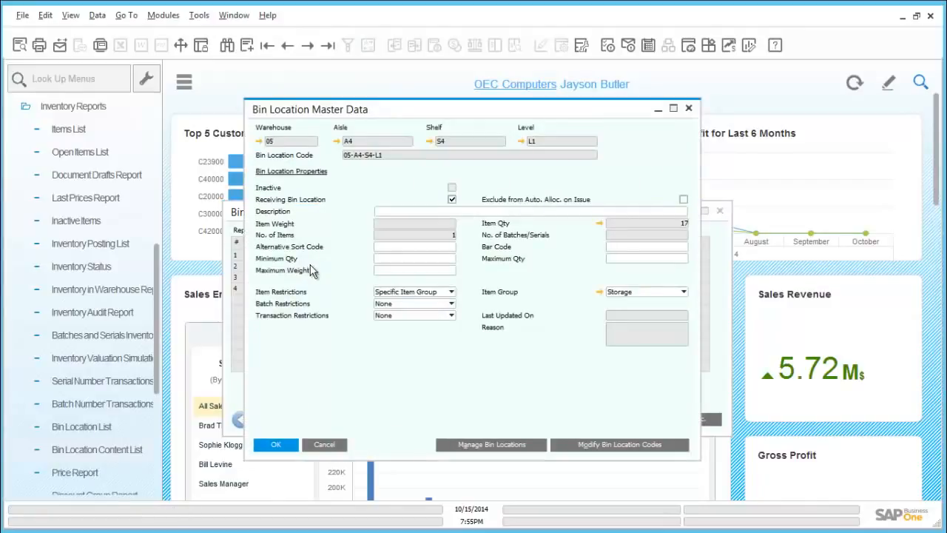
left_click(599, 223)
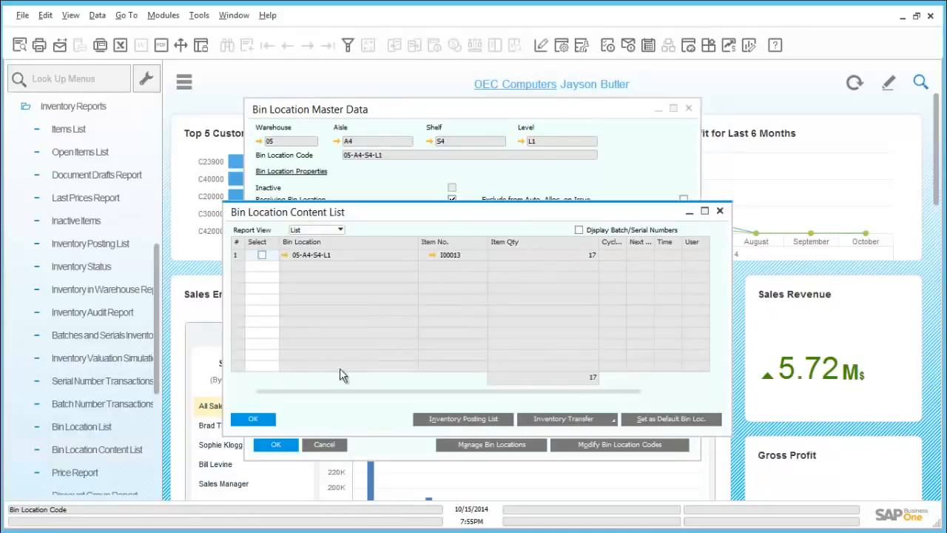
left_click(253, 418)
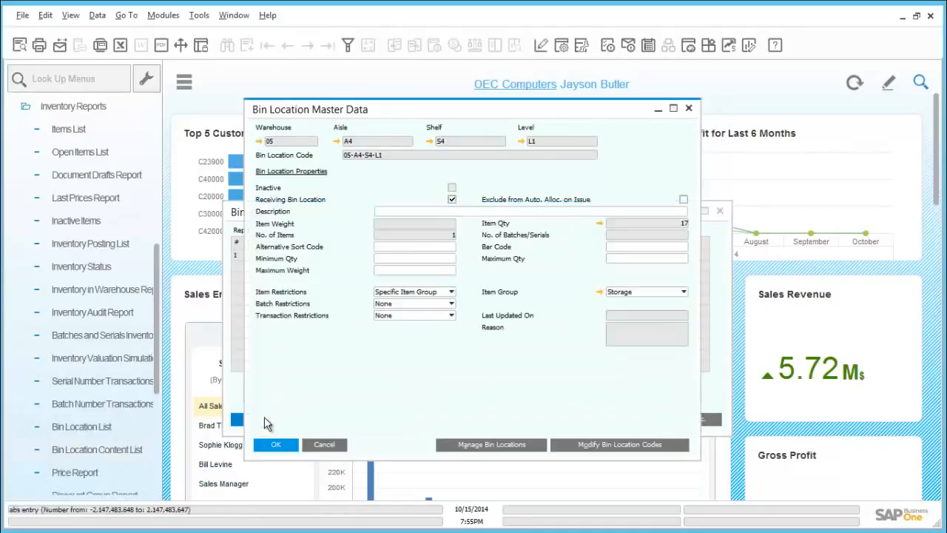
left_click(278, 445)
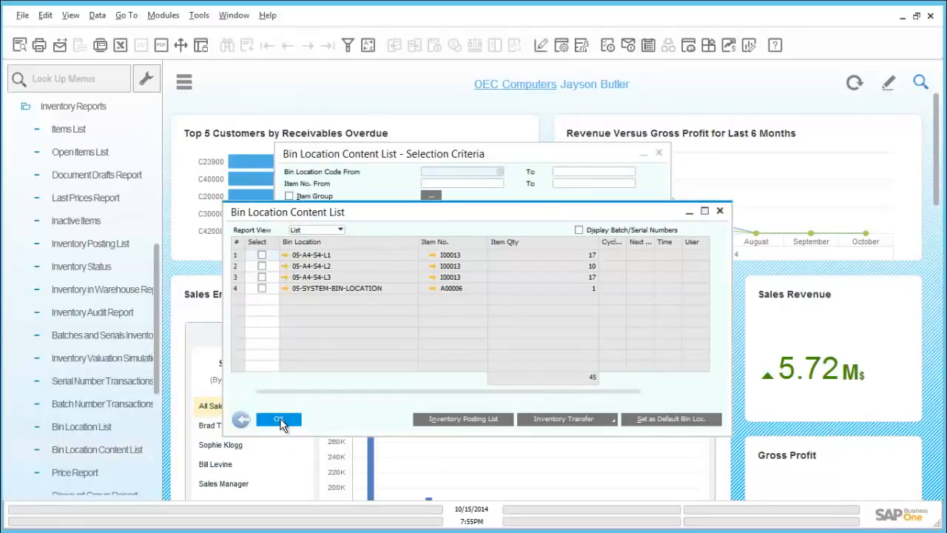
left_click(279, 419)
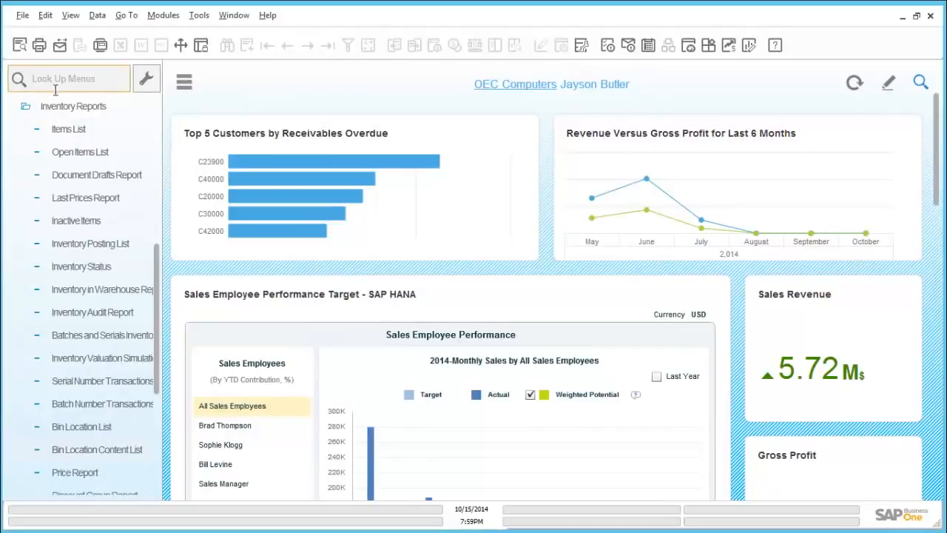
Run the detailed Inventory in Warehouse Report for all items and warehouses, leaving the item code range empty
left_click(72, 106)
left_click(80, 152)
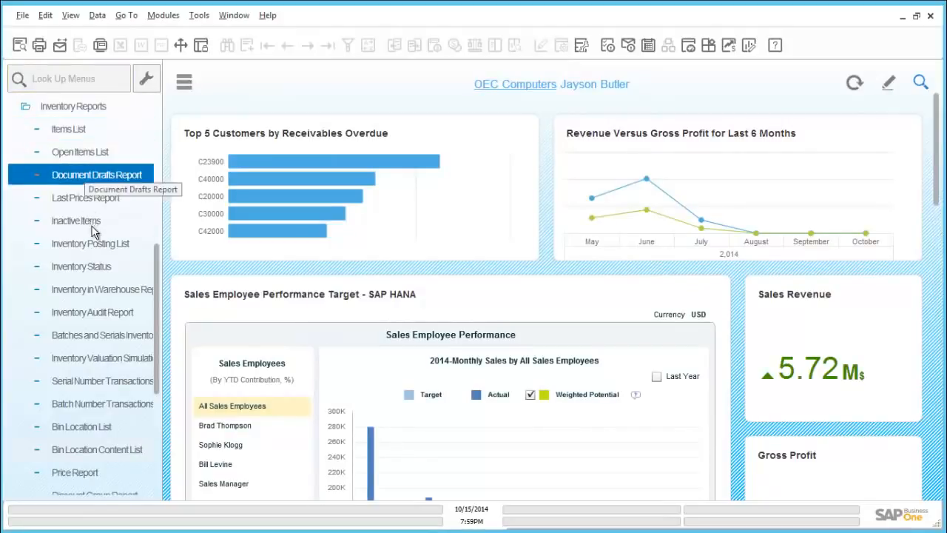
left_click(105, 295)
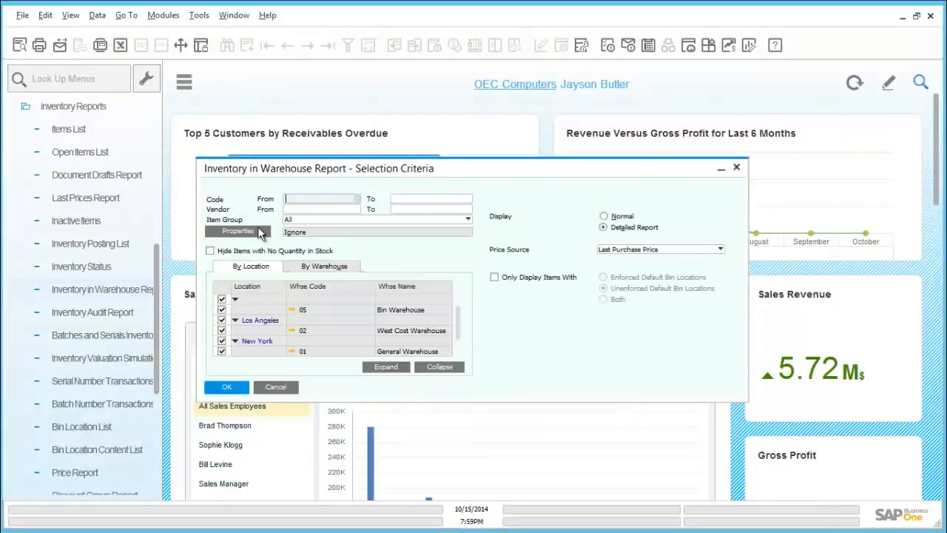
left_click(358, 198)
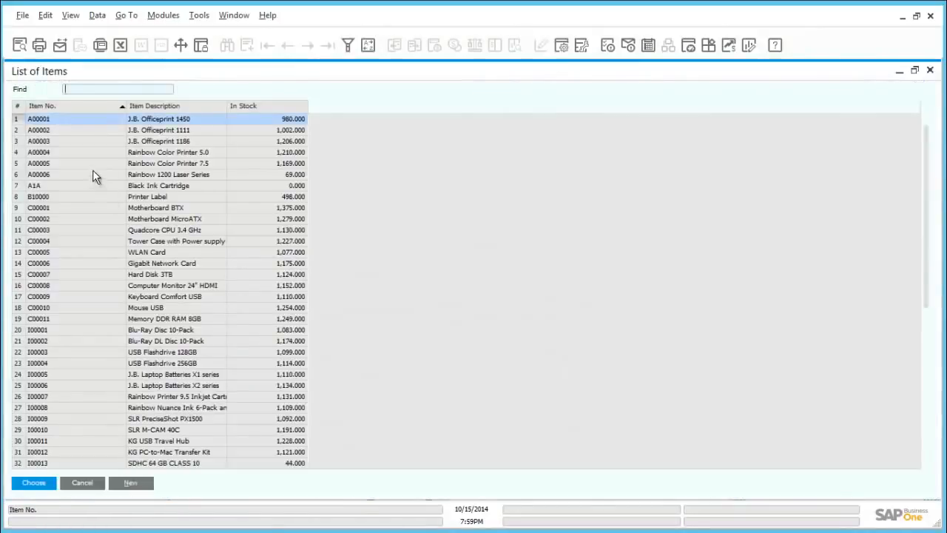
left_click(82, 483)
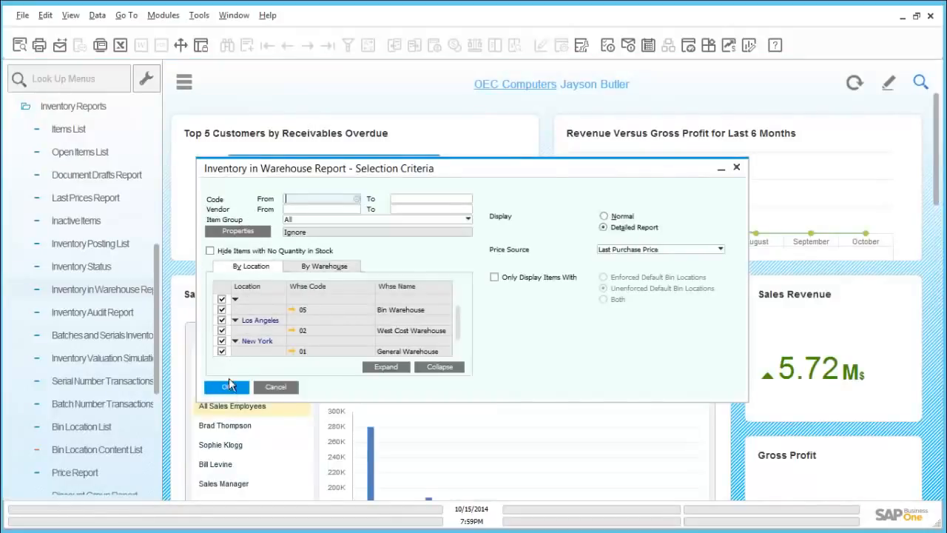
left_click(227, 386)
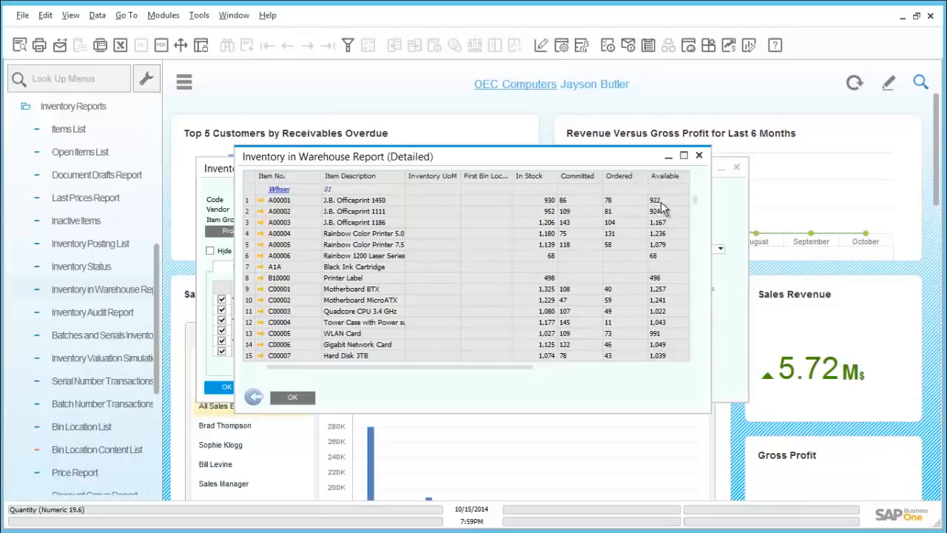
Rerun the Inventory in Warehouse Report for all items and warehouses using the Normal display instead of the detailed one
left_click(253, 397)
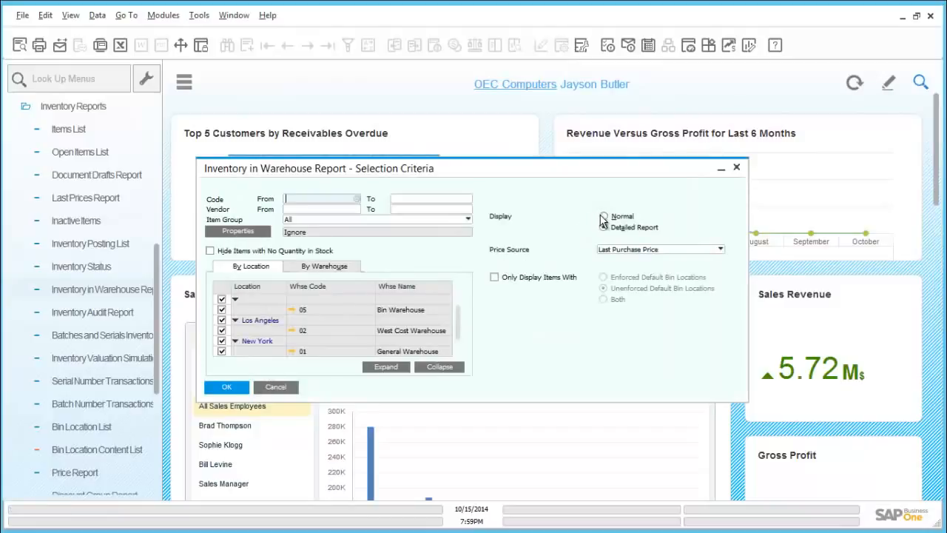
left_click(603, 217)
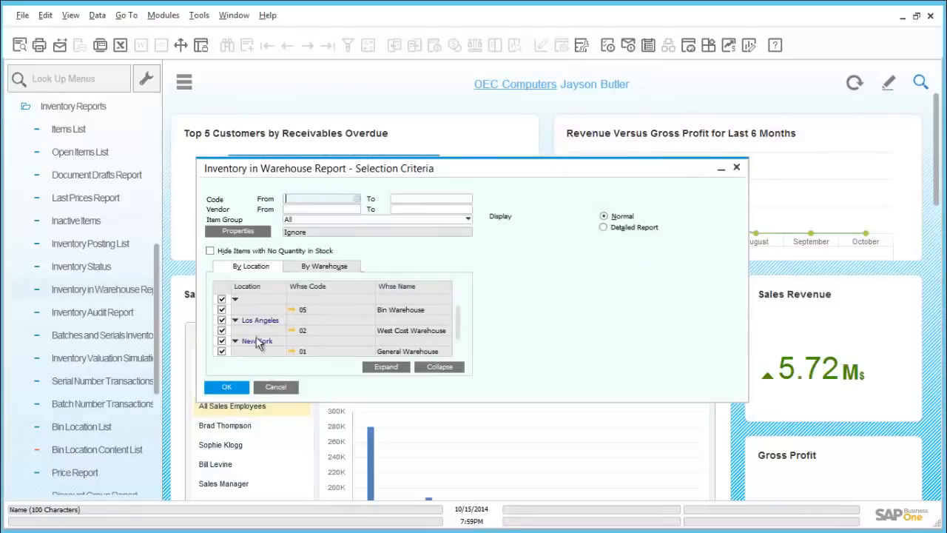
left_click(229, 387)
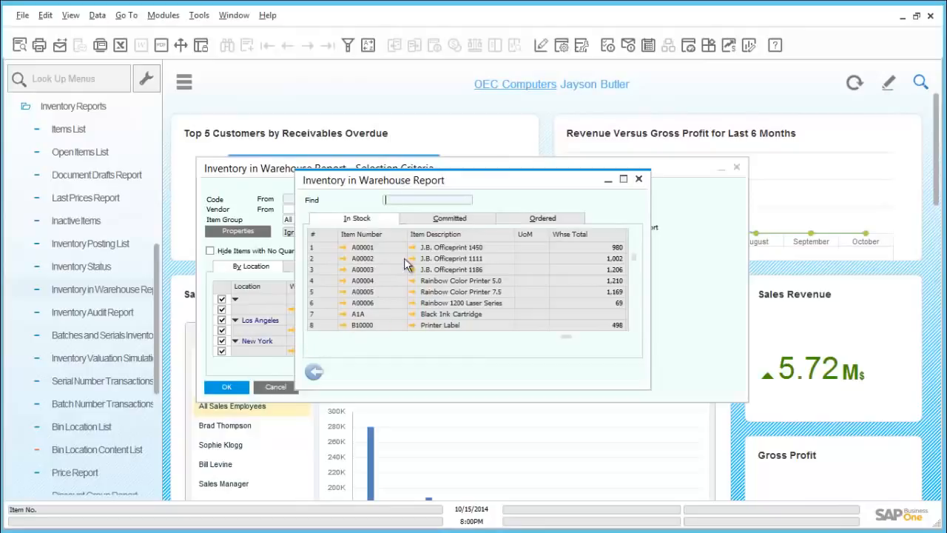
Examine the committed, ordered and in-stock quantities per item, then close the report and its selection criteria
left_click(456, 220)
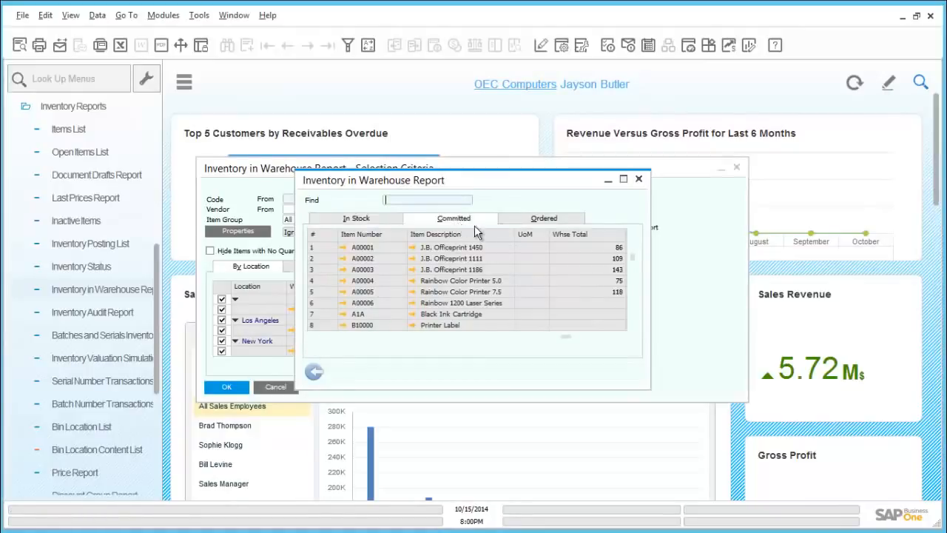
left_click(511, 221)
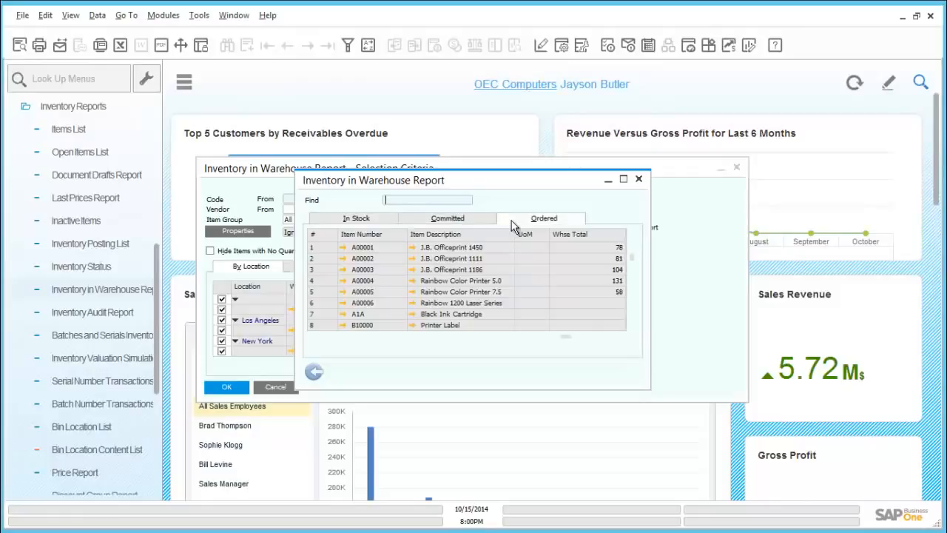
left_click(357, 221)
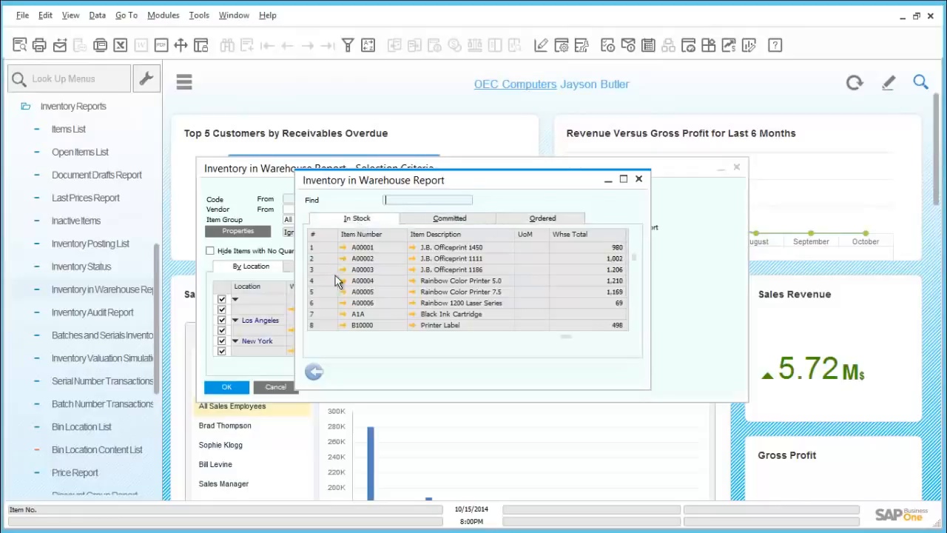
left_click(314, 371)
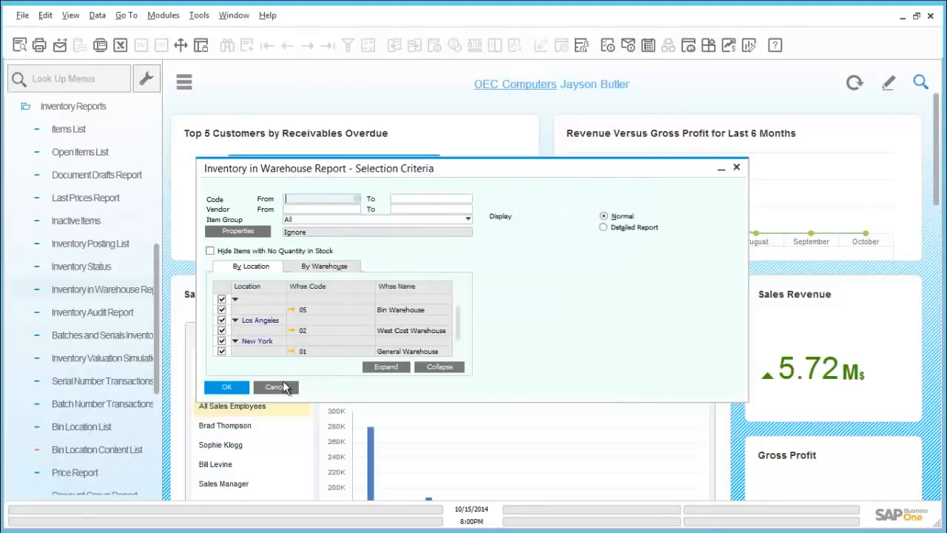
left_click(282, 382)
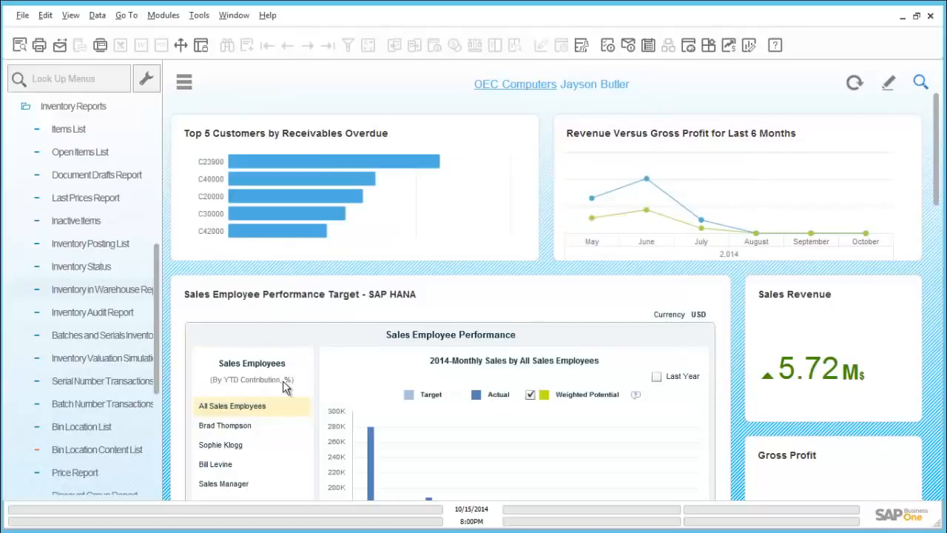
left_click(117, 317)
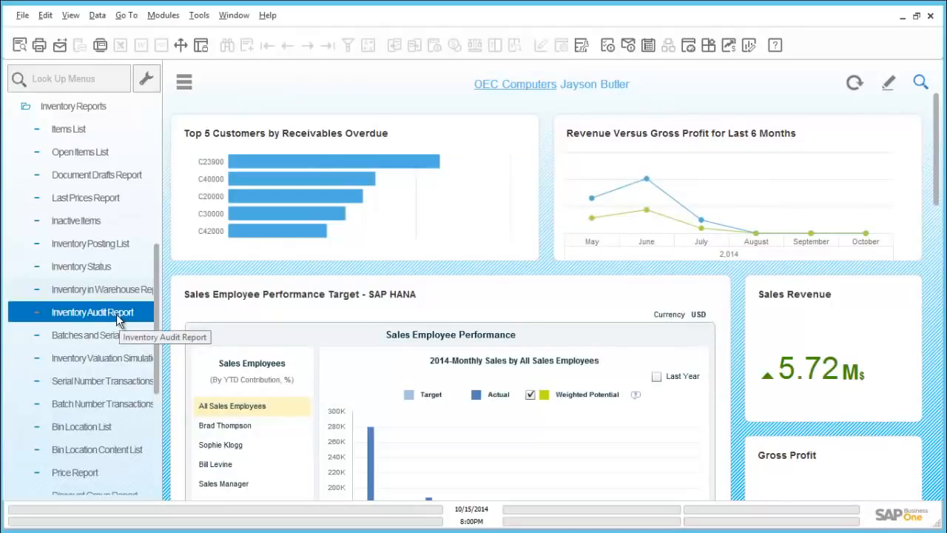
left_click(119, 336)
left_click(123, 360)
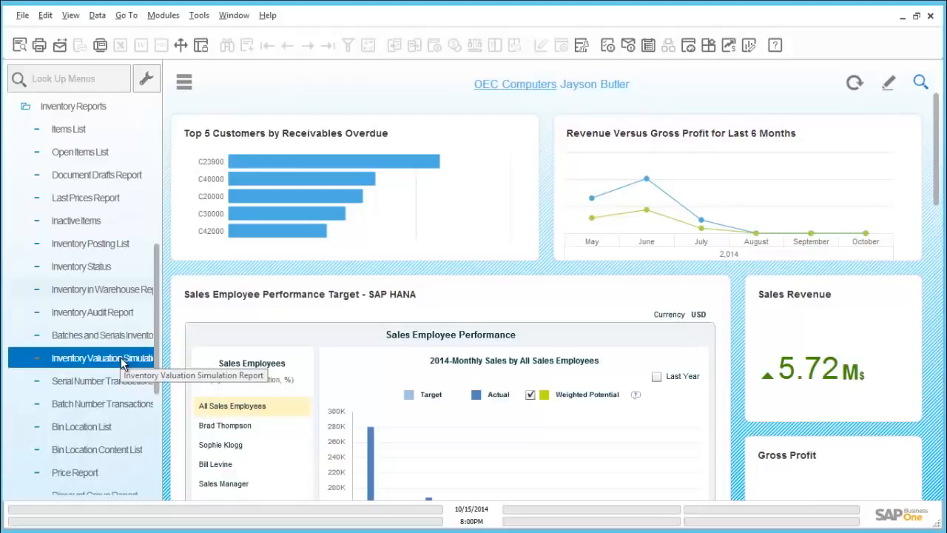
left_click(117, 382)
left_click(109, 407)
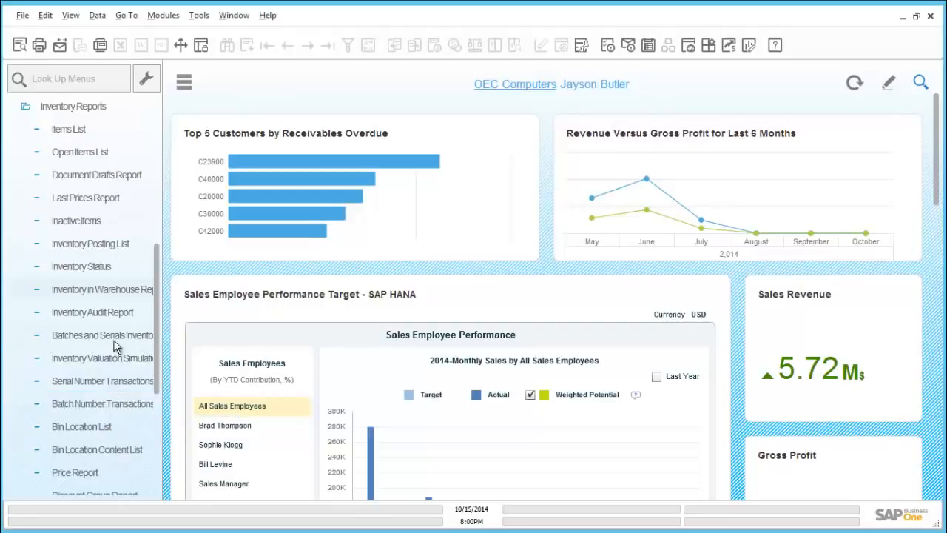
Open the Inventory Audit Report selection criteria and set the system date range to start from 01/01/2014
double_click(115, 312)
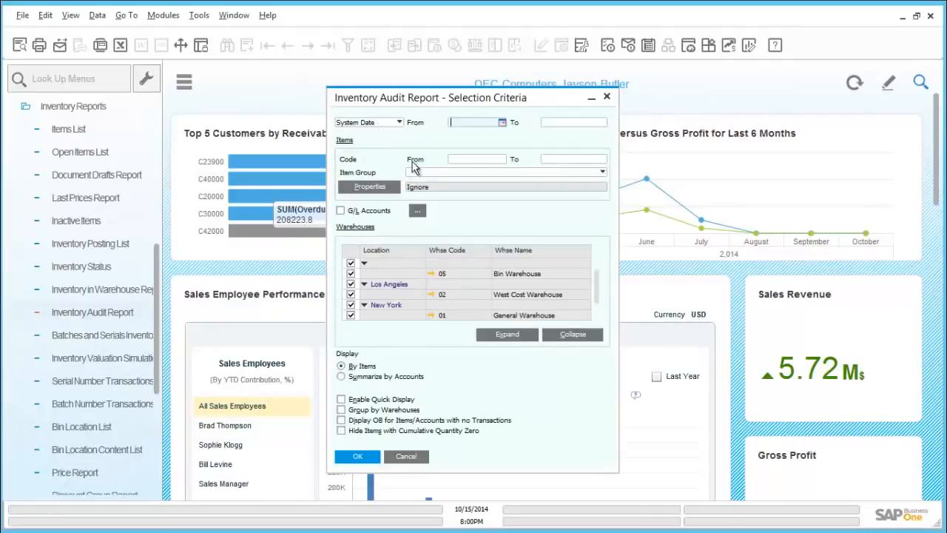
left_click(501, 127)
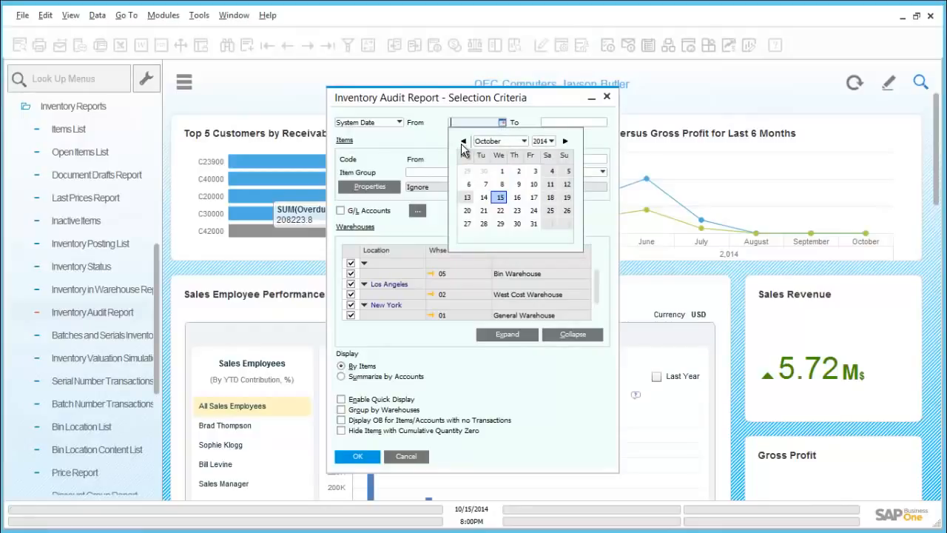
left_click(500, 141)
left_click(490, 153)
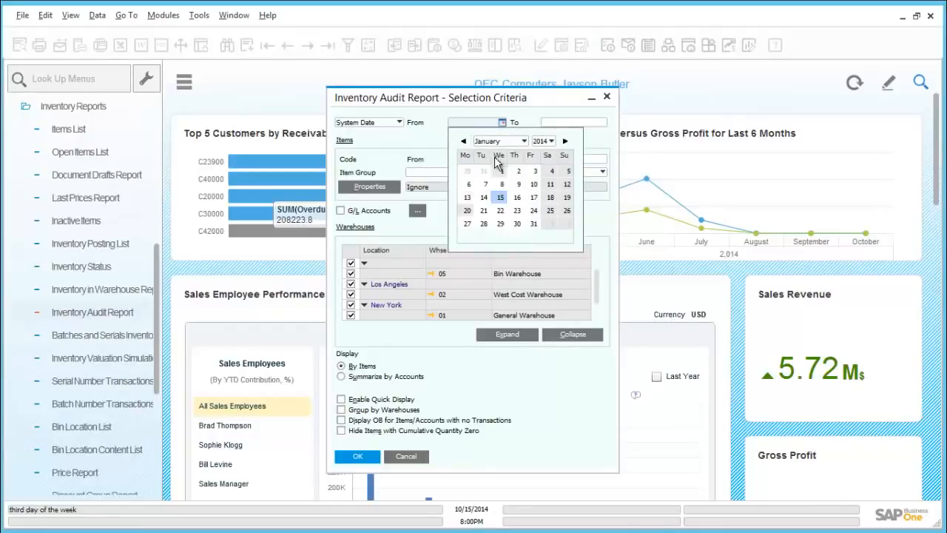
left_click(501, 171)
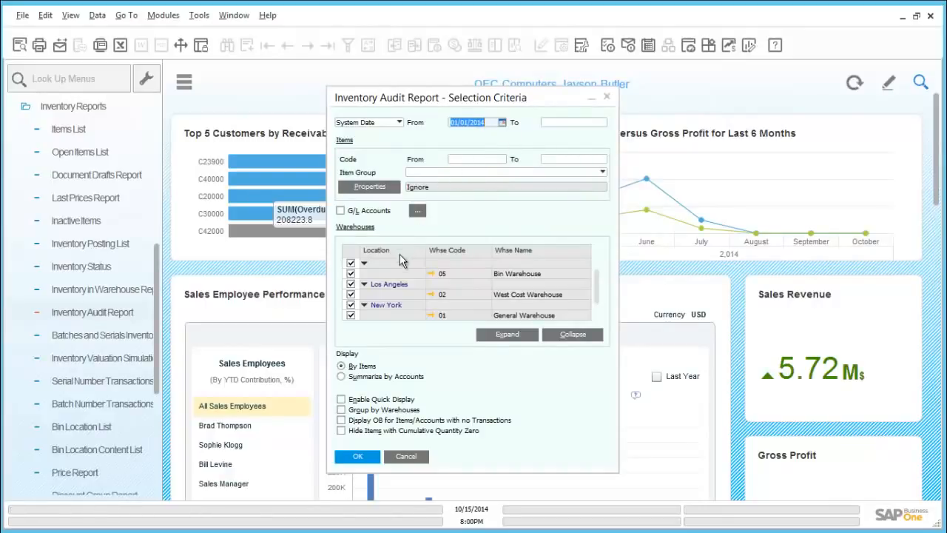
Group the Inventory Audit Report by warehouses and run it for all items and warehouses, agreeing to continue the lengthy operation
left_click(340, 411)
left_click(356, 458)
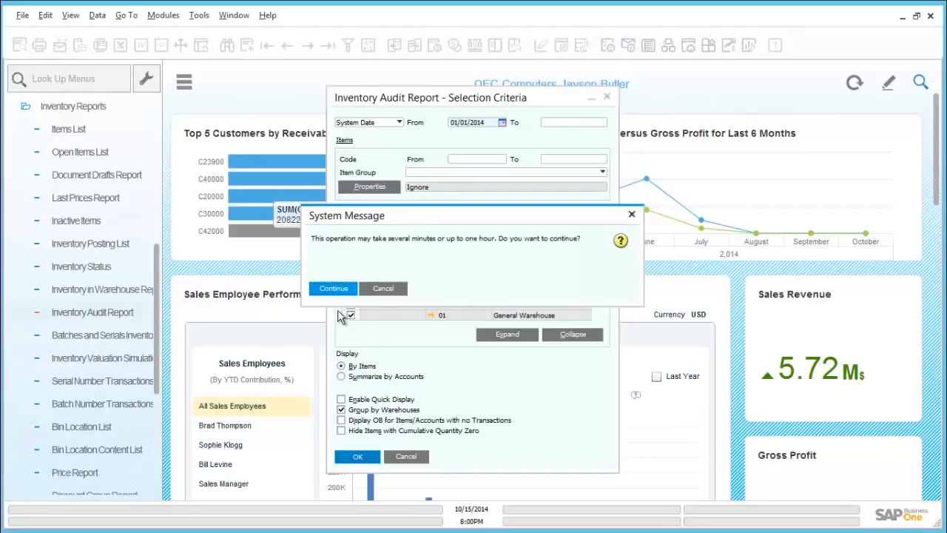
left_click(344, 290)
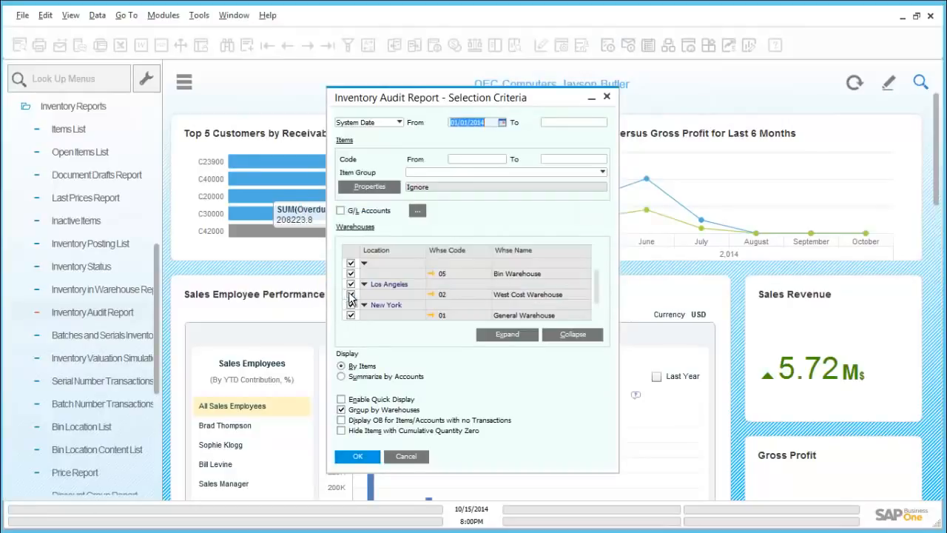
left_click(351, 295)
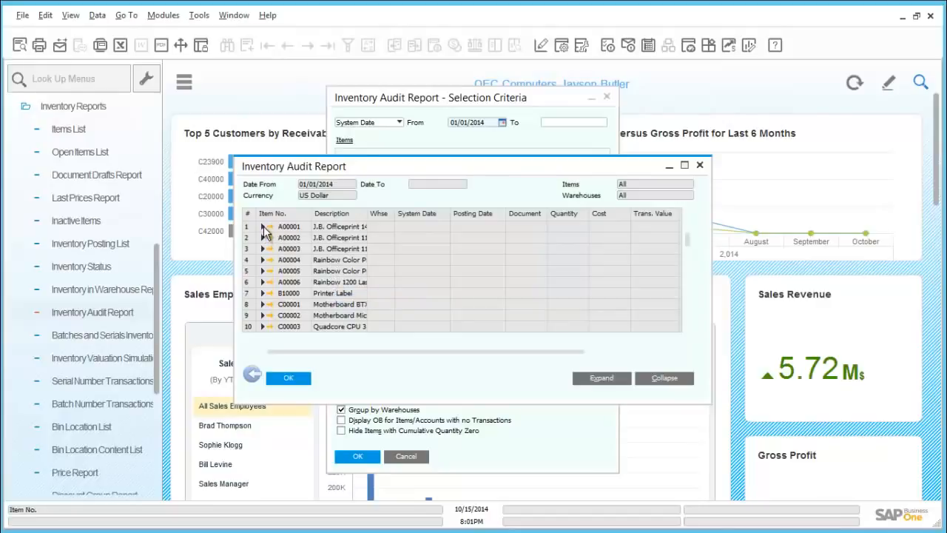
Examine the audit transactions of item A00001 in warehouse 01 with the report window enlarged, then close the report
left_click(263, 227)
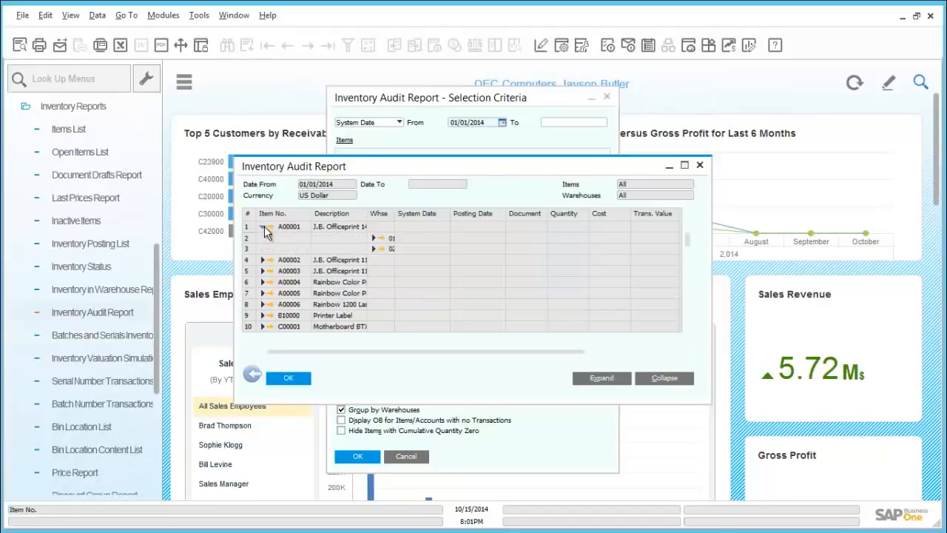
left_click(373, 238)
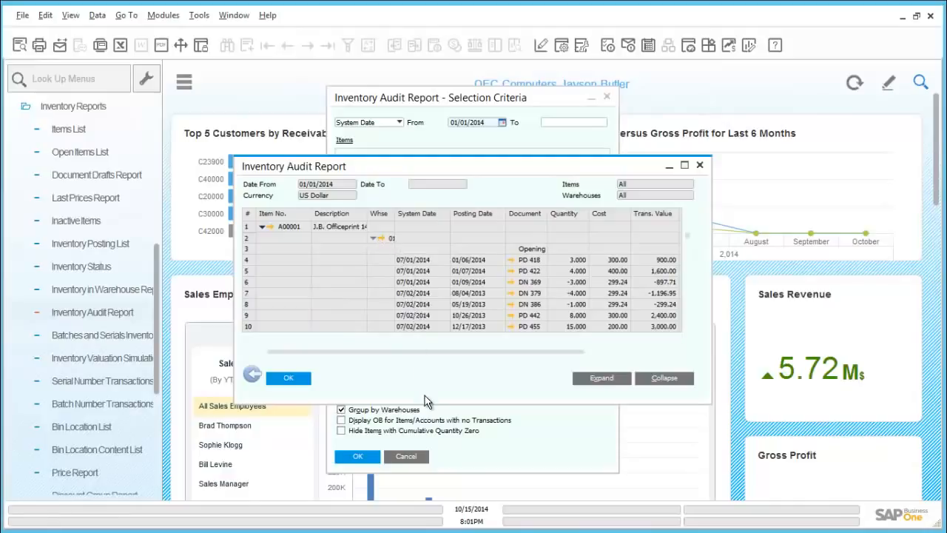
left_click_drag(426, 409, 423, 491)
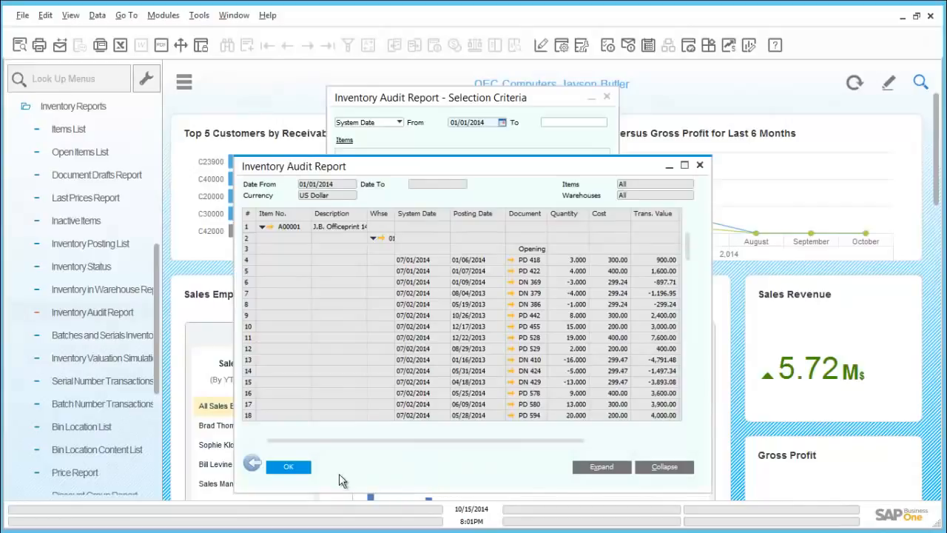
left_click(296, 467)
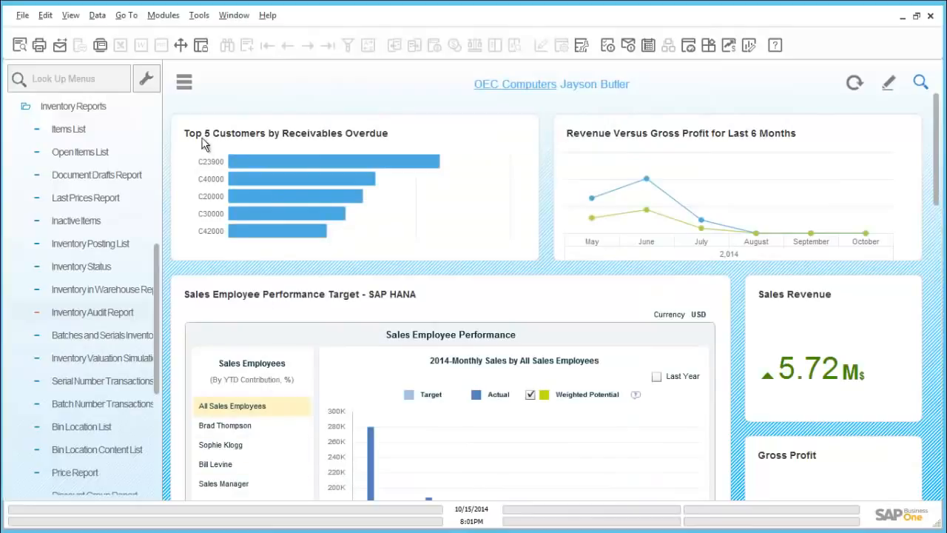
Open a new Inventory Transfer document and set its destination warehouse to 02, West Cost Warehouse
left_click(52, 107)
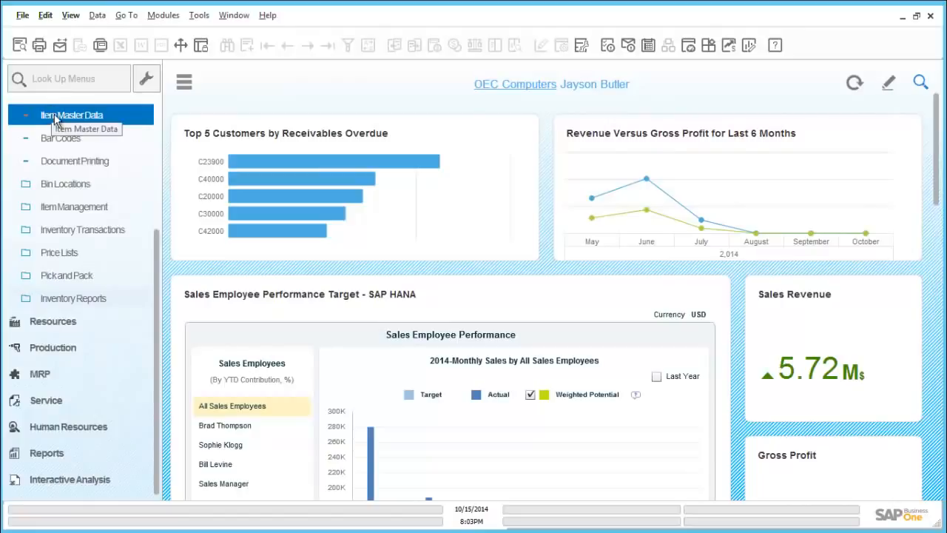
left_click(93, 235)
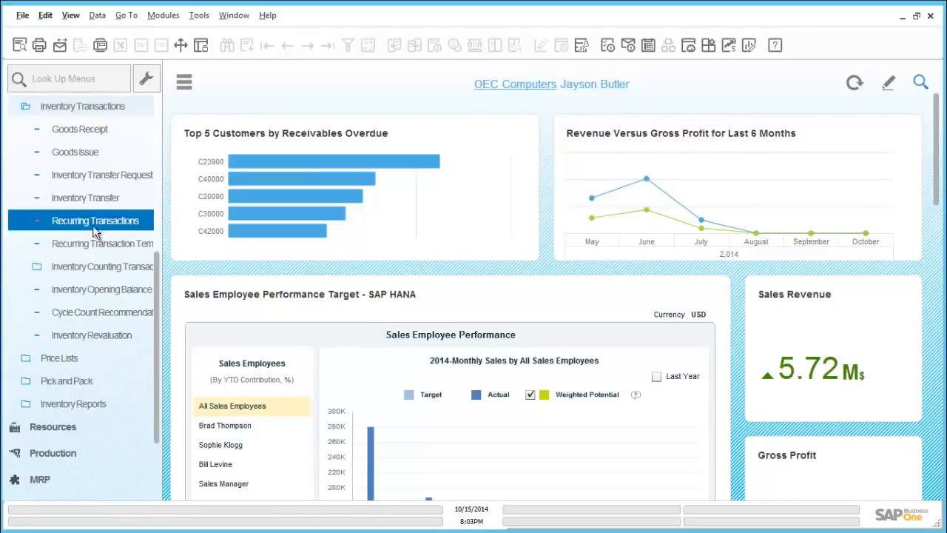
left_click(93, 206)
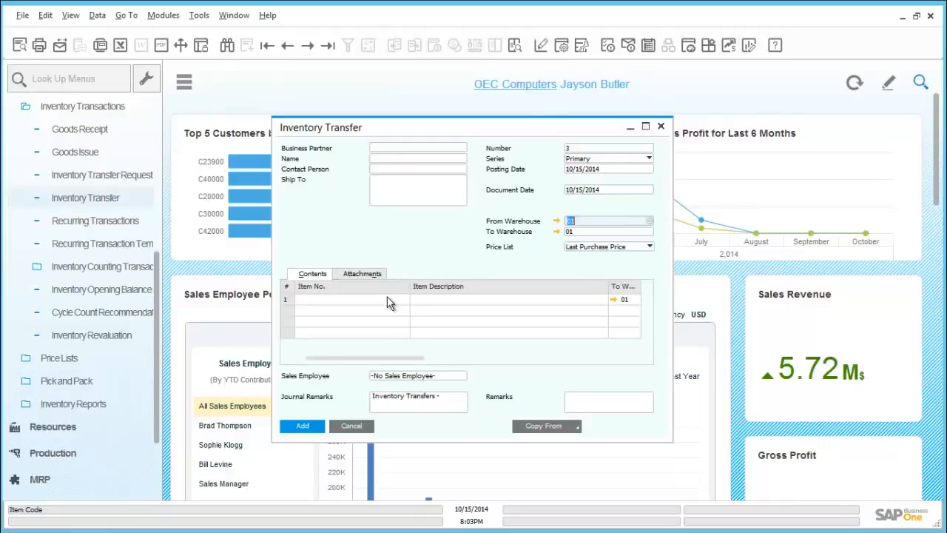
left_click(575, 232)
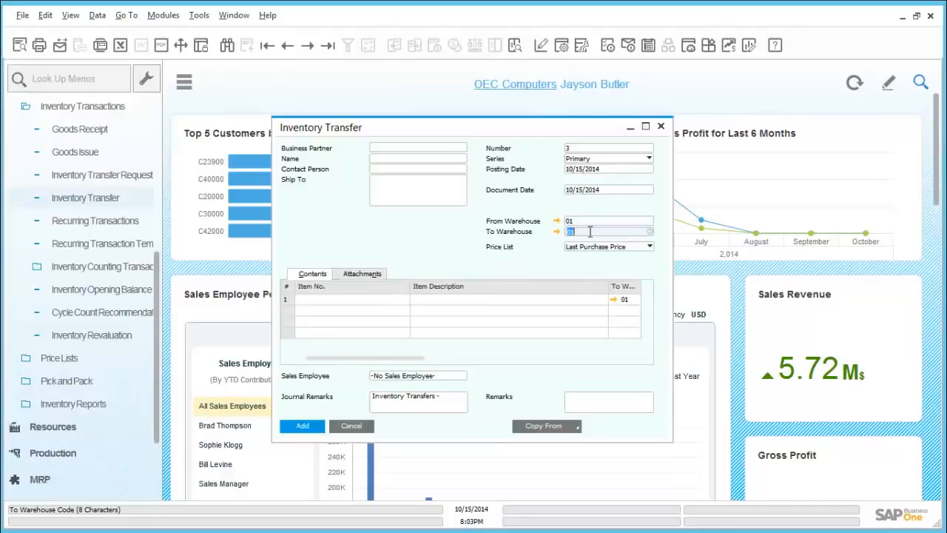
key("BackSpace")
key("Tab")
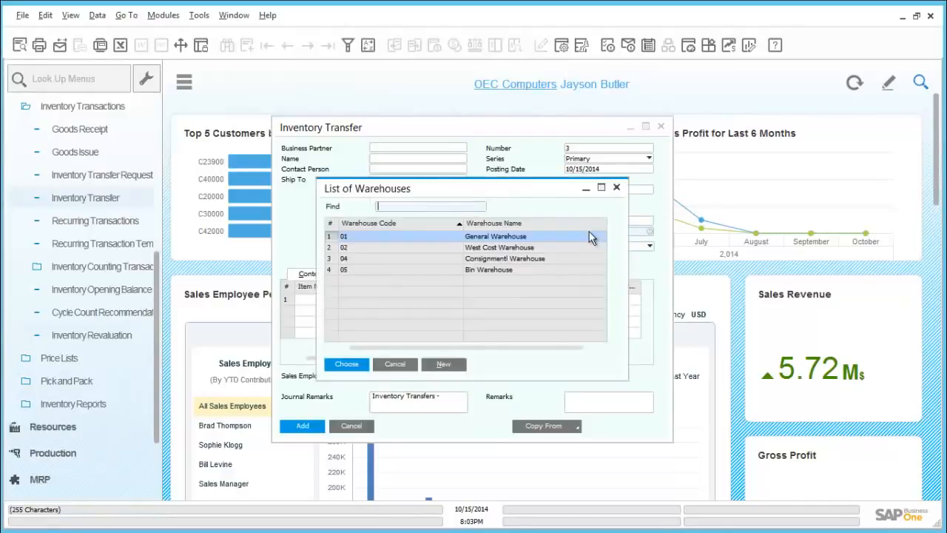
double_click(478, 249)
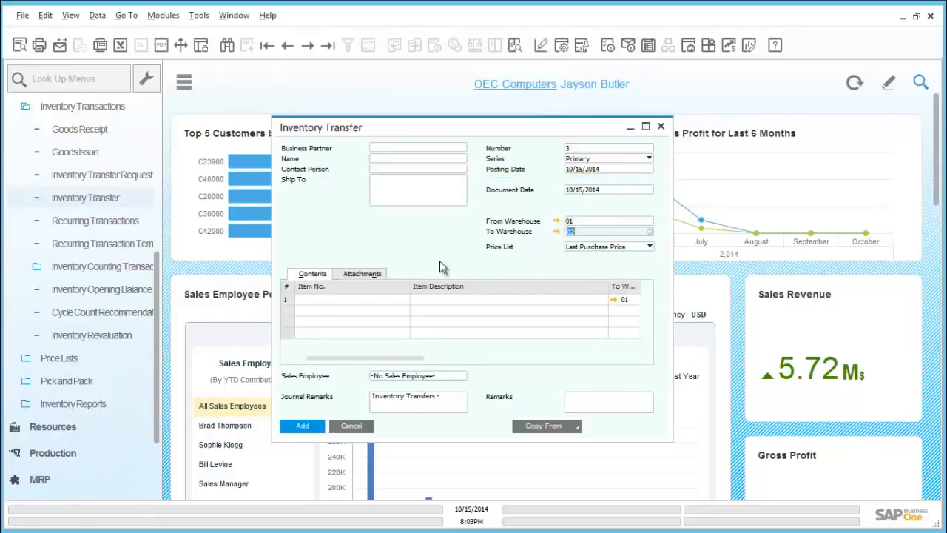
Enter item A00006 in the first content row of the inventory transfer and check the row's remaining columns
left_click(368, 299)
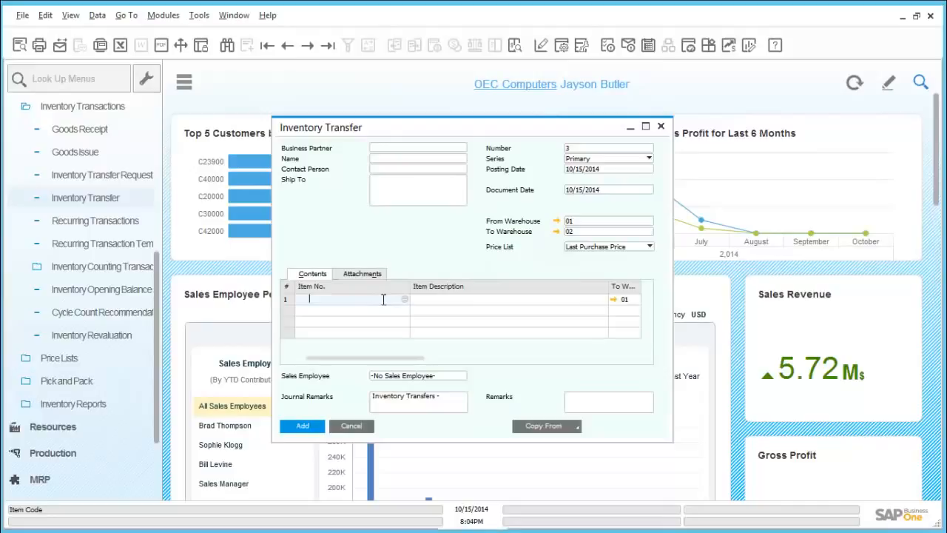
type("a00006")
key("Tab")
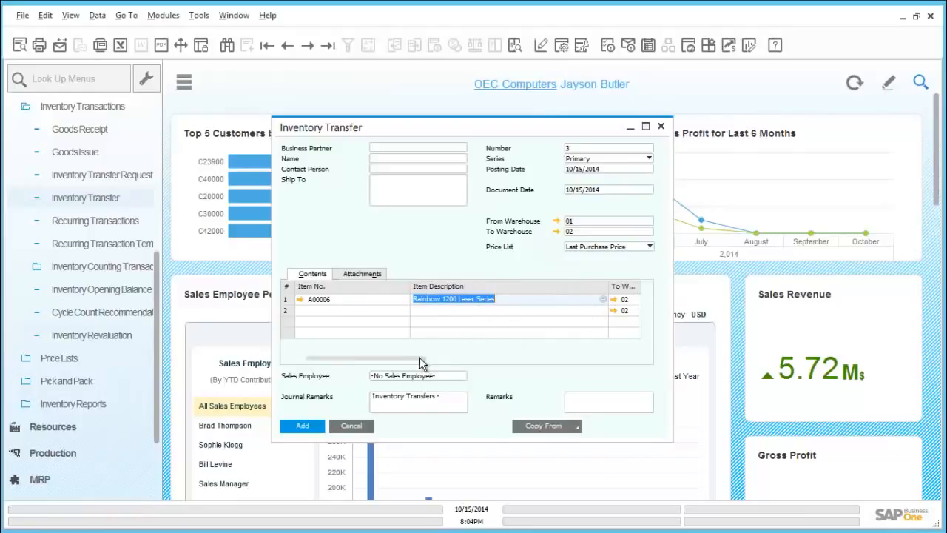
left_click_drag(418, 358, 343, 363)
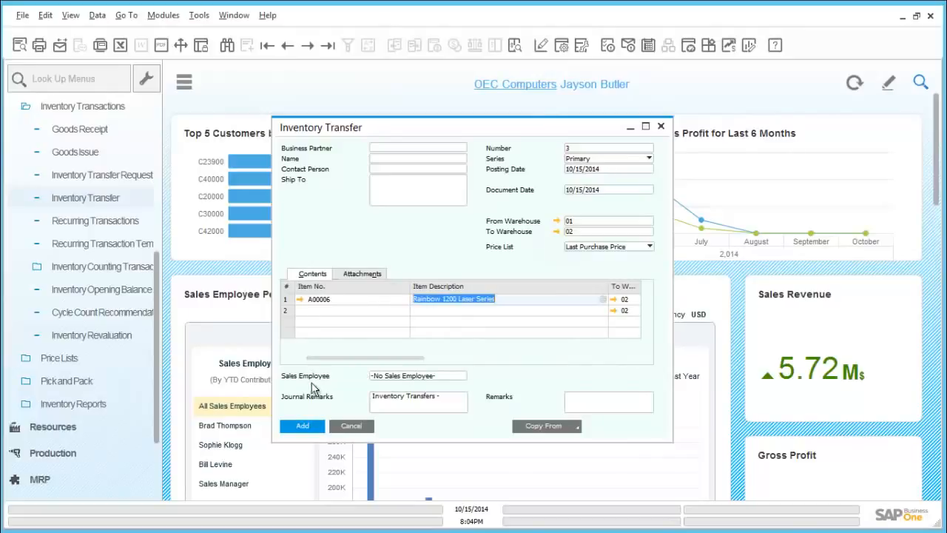
Submit the transfer to bring up serial number selection, and assign serial number A6-000285 to the A00006 row
left_click(310, 426)
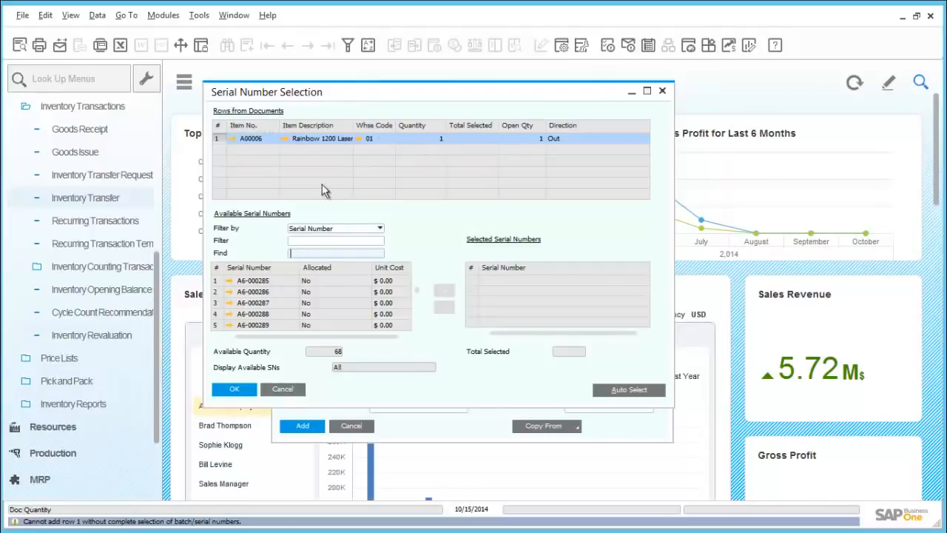
left_click(264, 281)
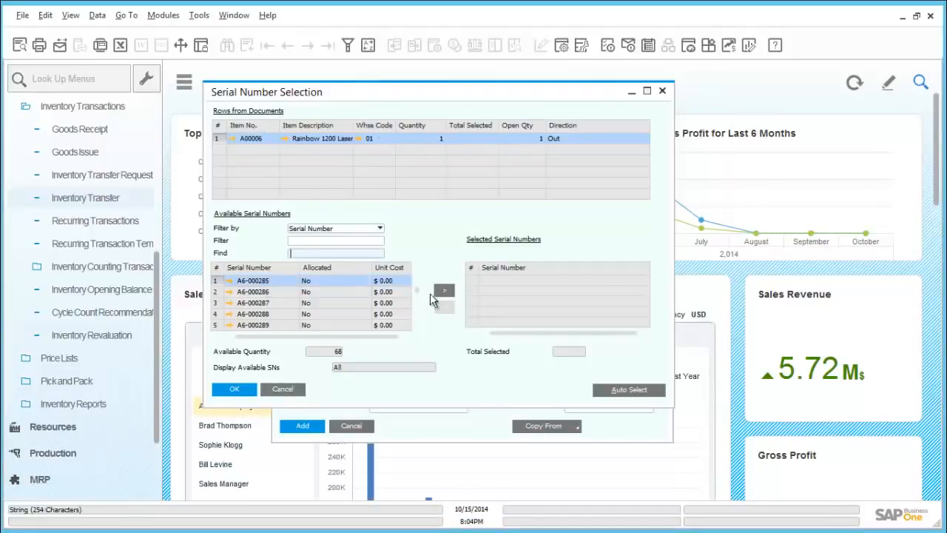
left_click(444, 291)
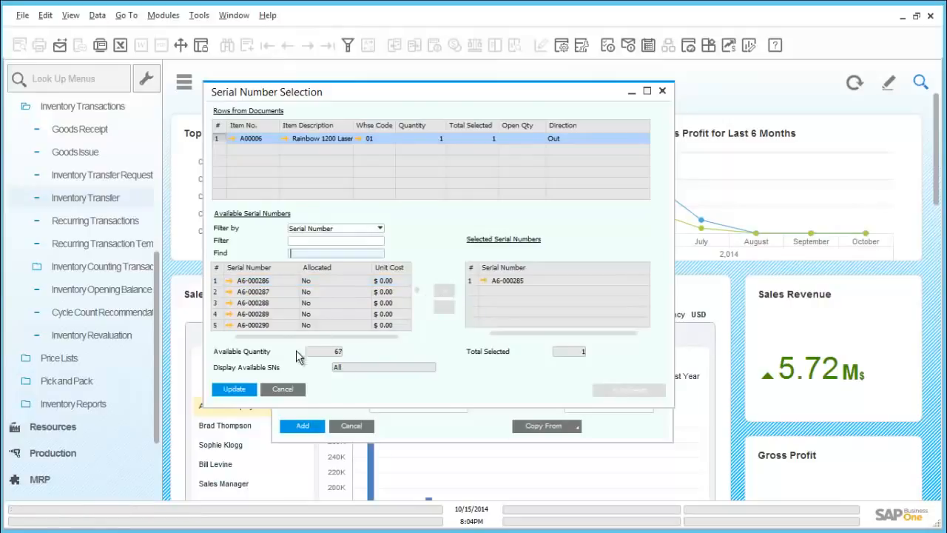
left_click(248, 390)
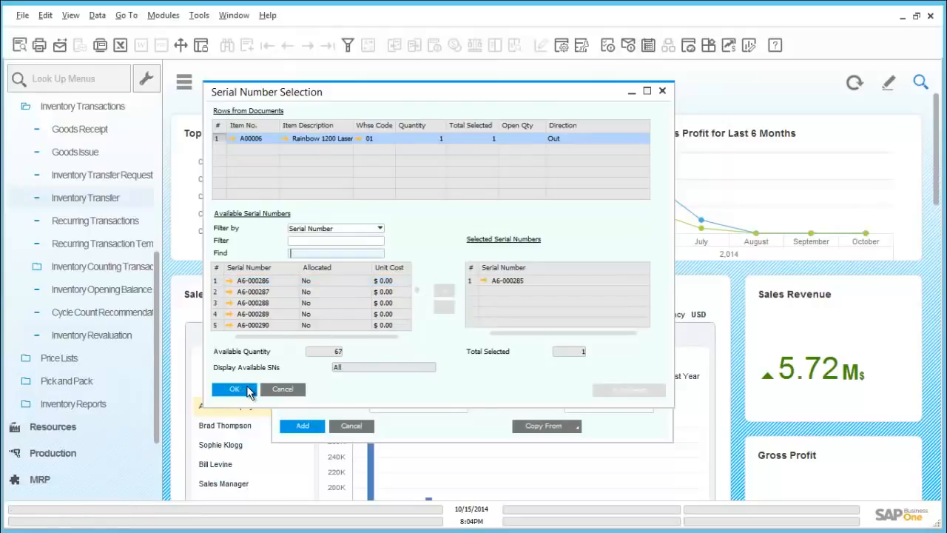
Confirm the serial number selection, add the inventory transfer as a final document, and close the Inventory Transfer window
left_click(248, 390)
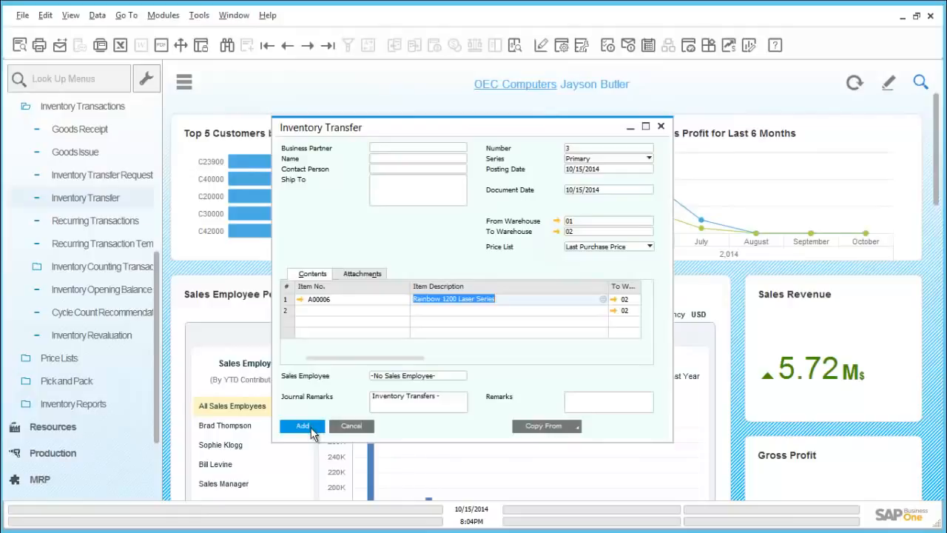
left_click(311, 432)
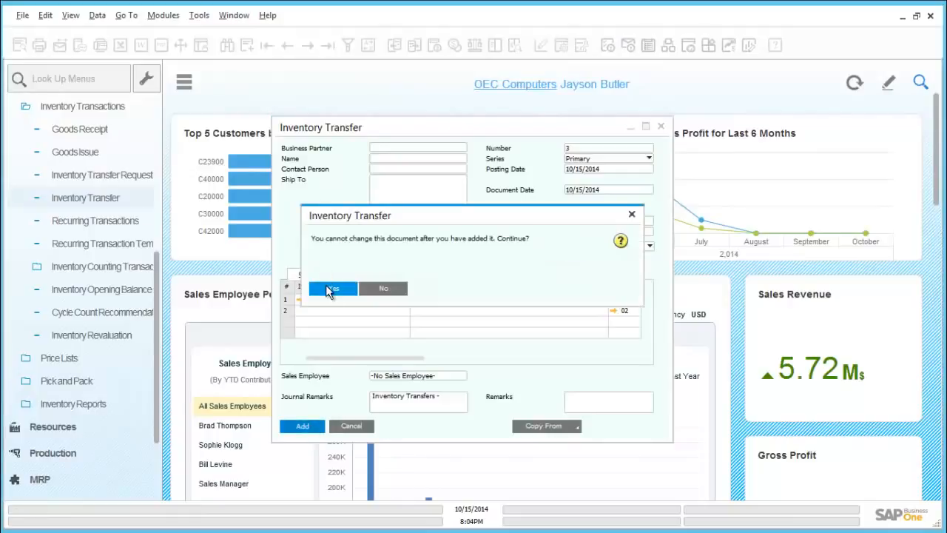
left_click(329, 289)
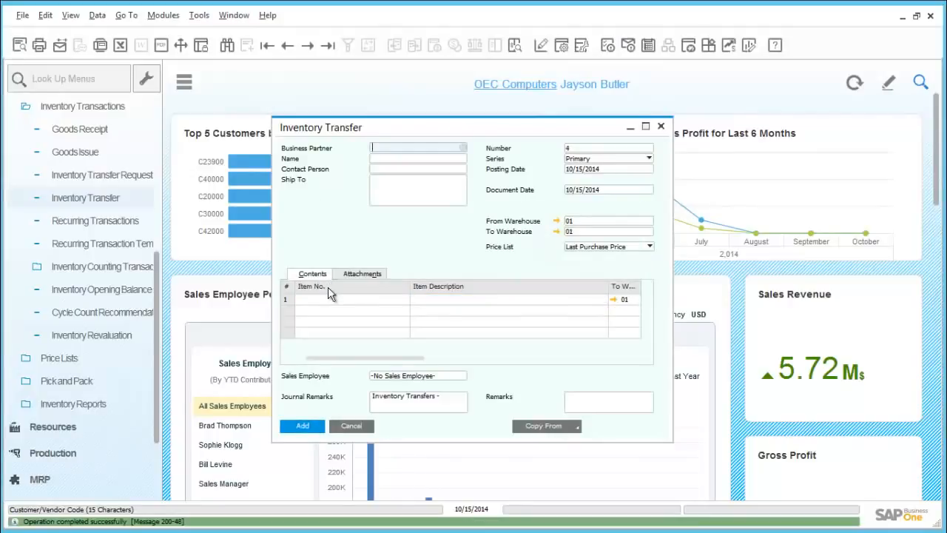
left_click(351, 427)
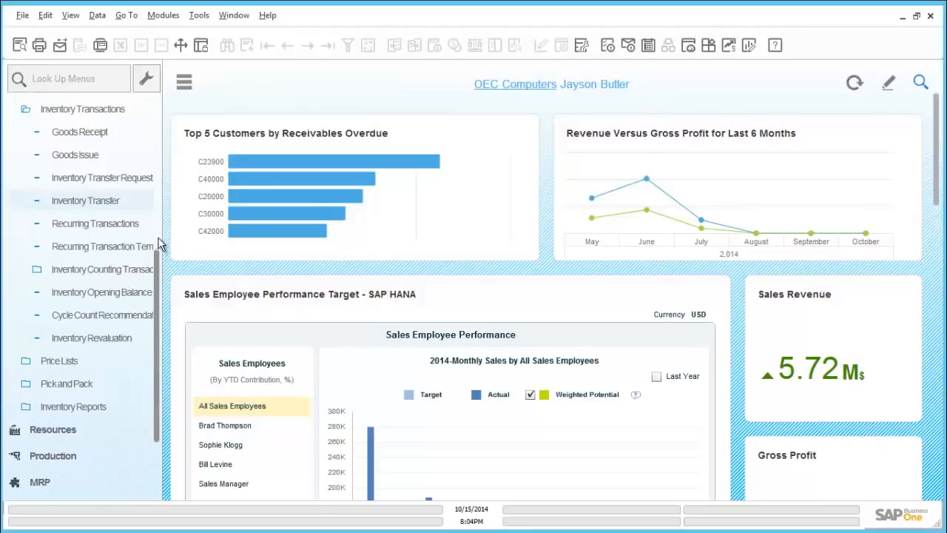
Collapse the inventory transactions, open the inventory Price Lists window, and open the Regular Sales Price list with its item prices
scroll(159, 220, "up", 1)
scroll(159, 220, "up", 4)
left_click(117, 241)
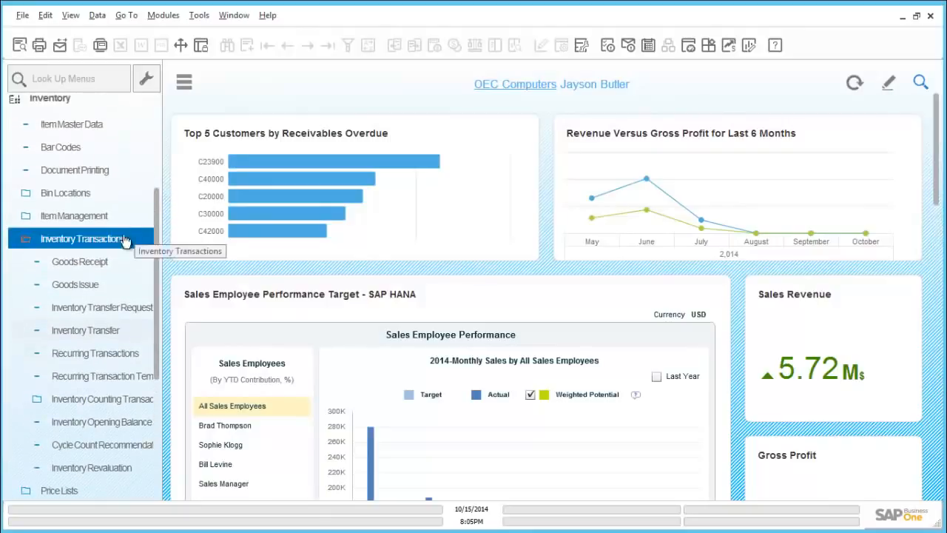
left_click(118, 243)
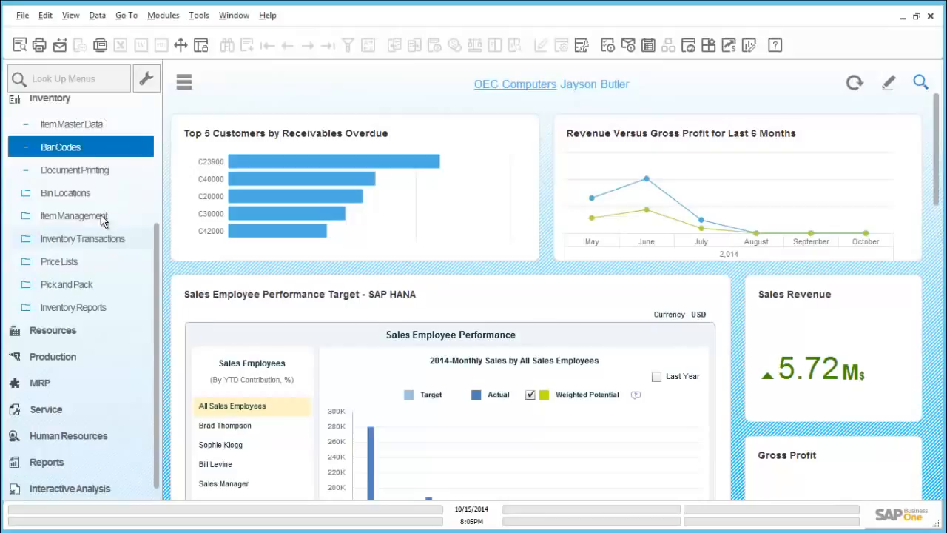
left_click(93, 263)
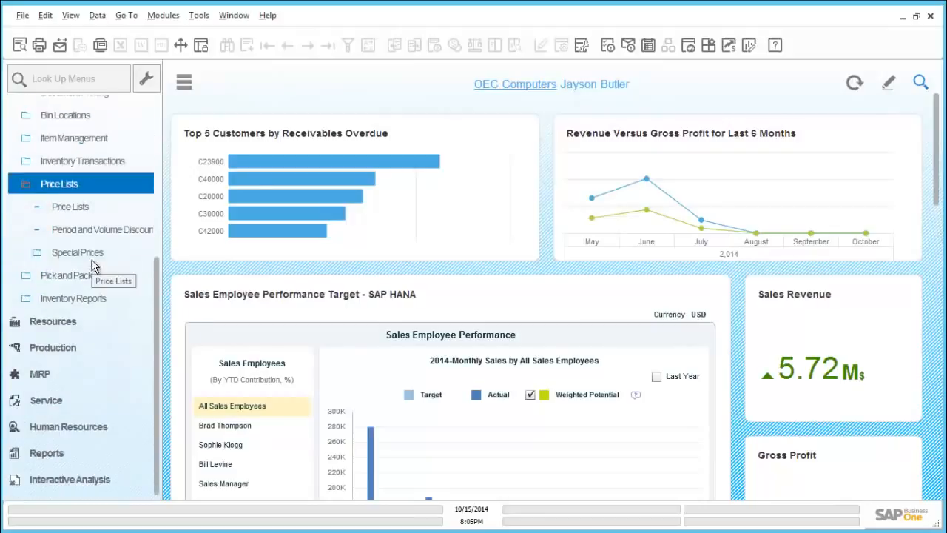
left_click(93, 214)
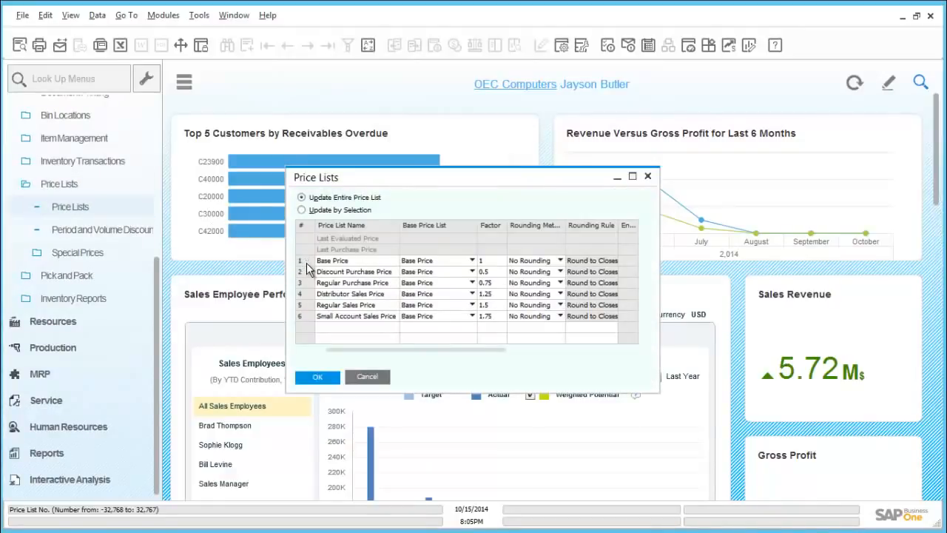
left_click(305, 306)
double_click(304, 304)
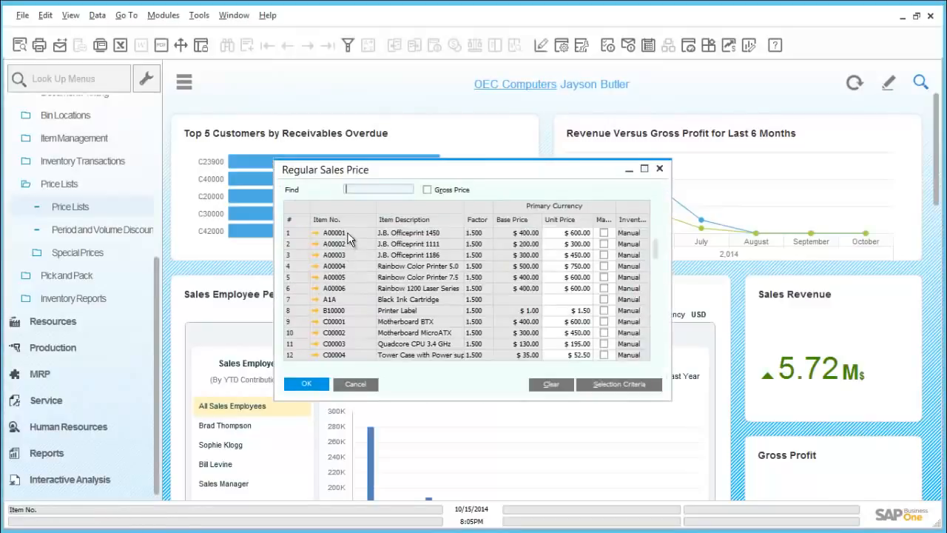
Open the master data of item A00001 from the price list and update its Base Price unit price to $390
left_click(562, 233)
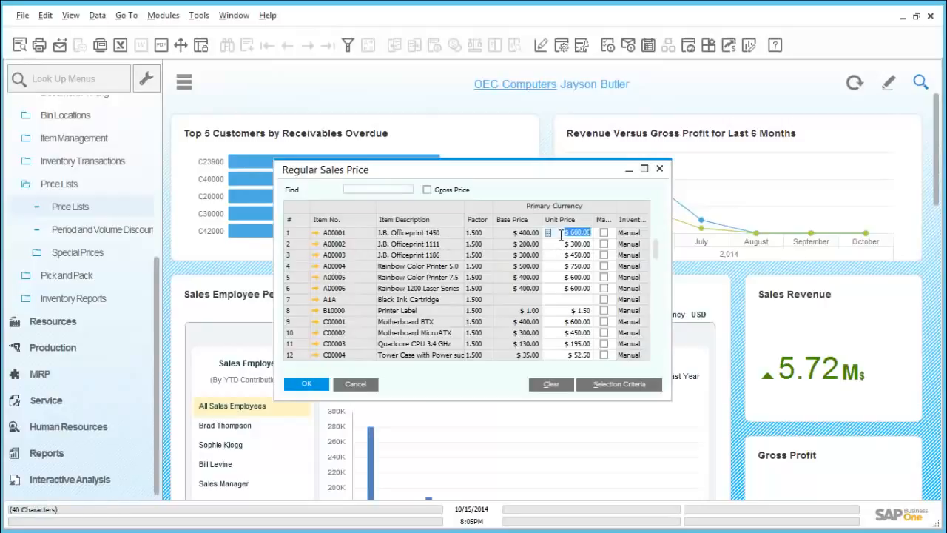
left_click(580, 267)
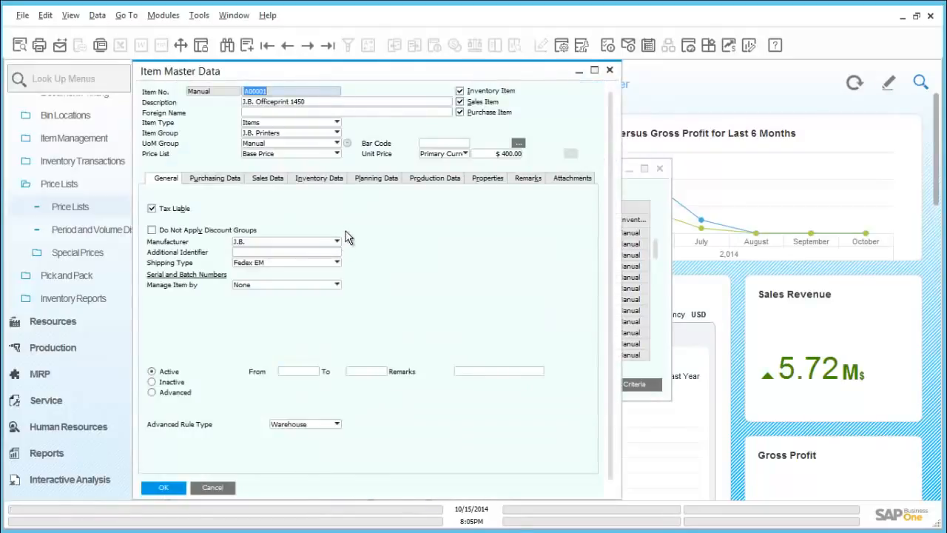
left_click(516, 155)
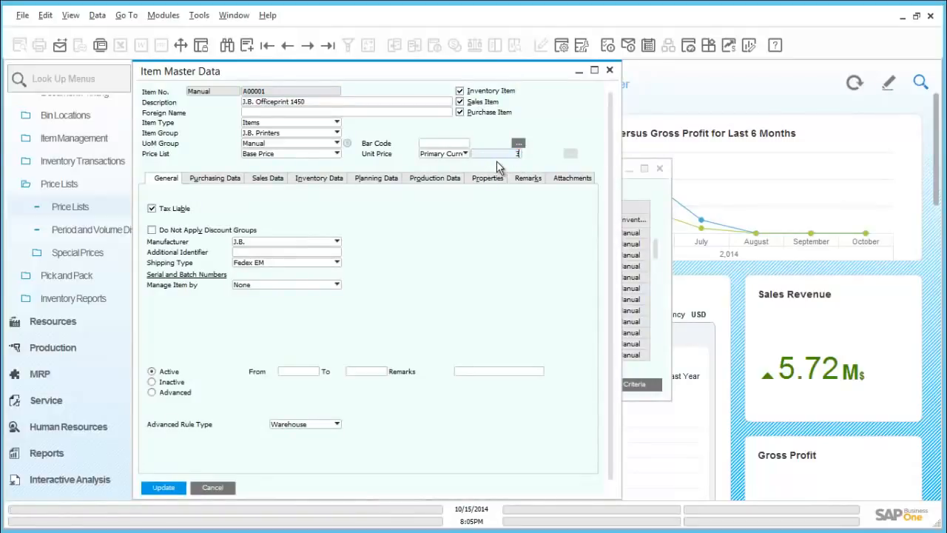
key("Tab")
left_click(169, 493)
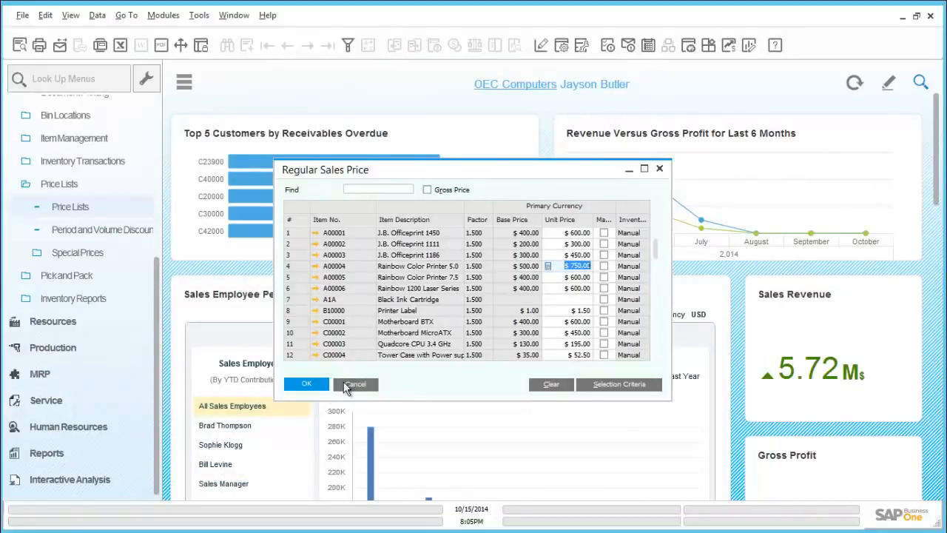
Reopen the Regular Sales Price list to check the base and unit prices of item A00001, then close the price lists
left_click(349, 384)
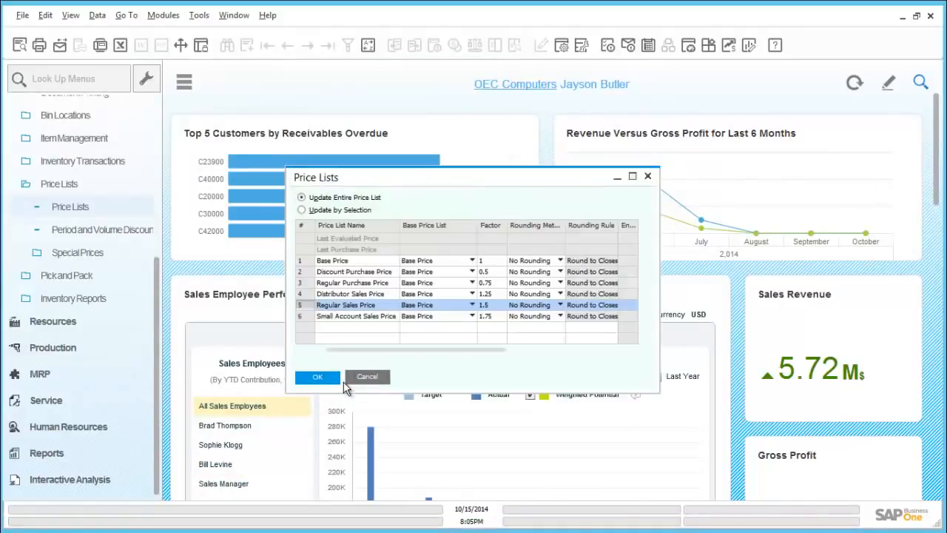
double_click(304, 305)
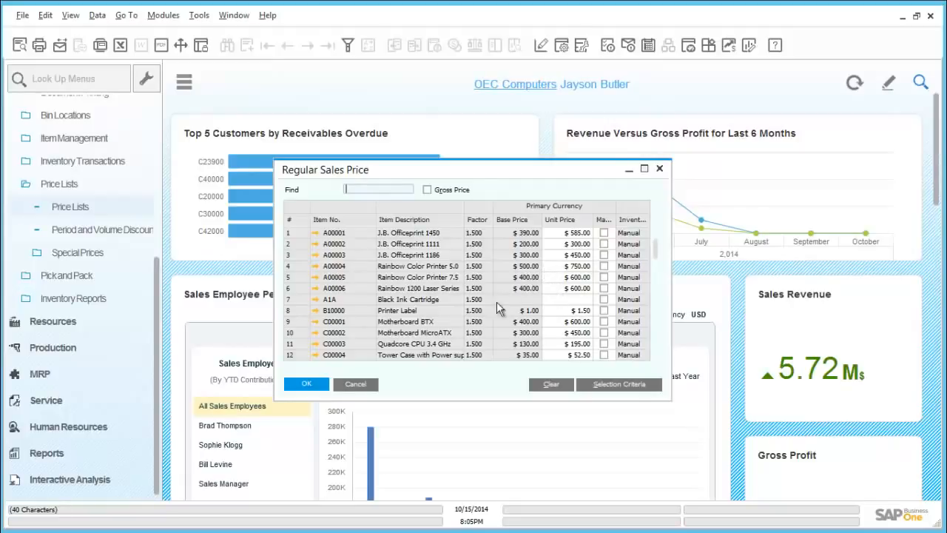
left_click(314, 383)
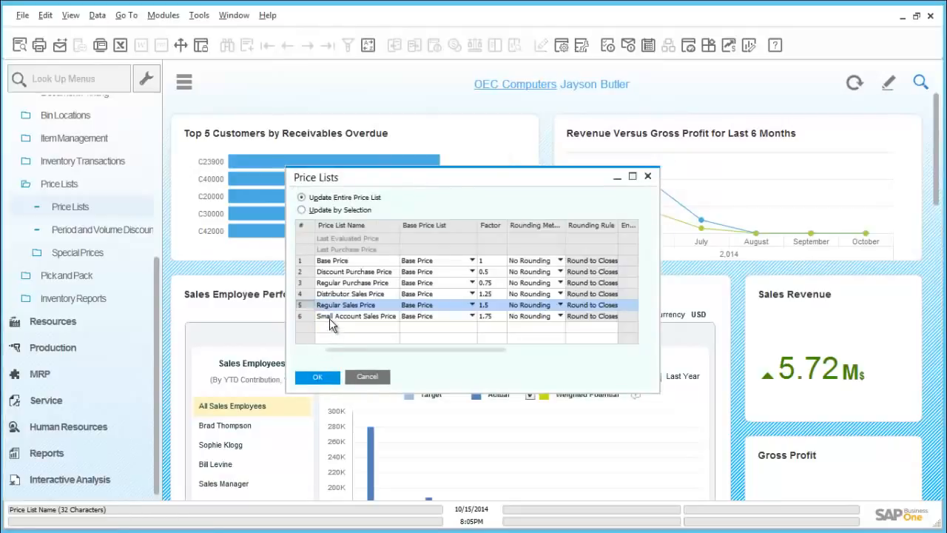
left_click(366, 377)
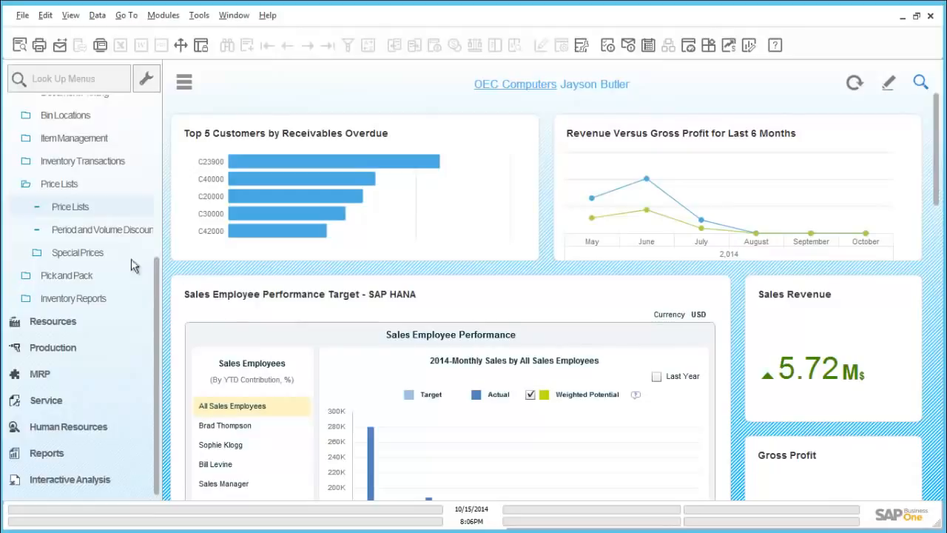
Open Period and Volume Discounts for the Regular Sales Price list and enter item A00006 in the first row
left_click(89, 230)
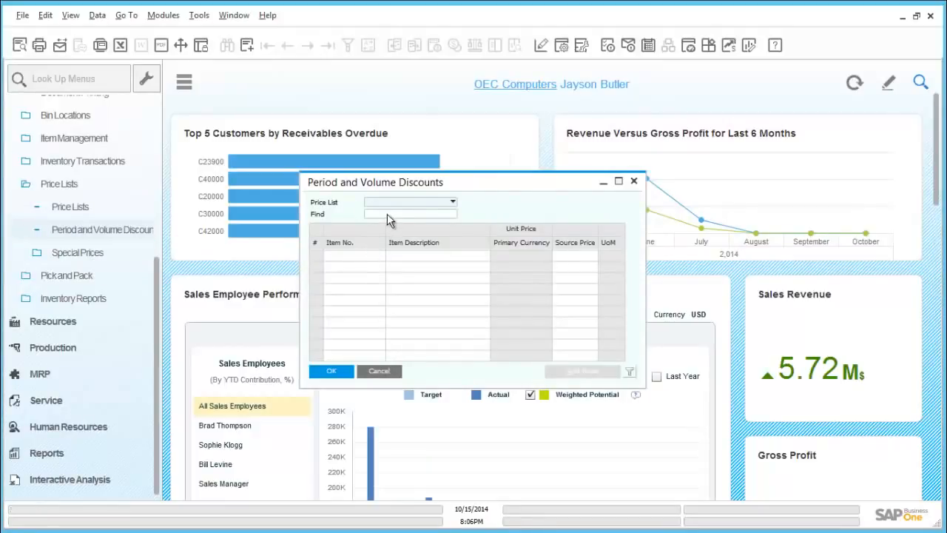
left_click(410, 207)
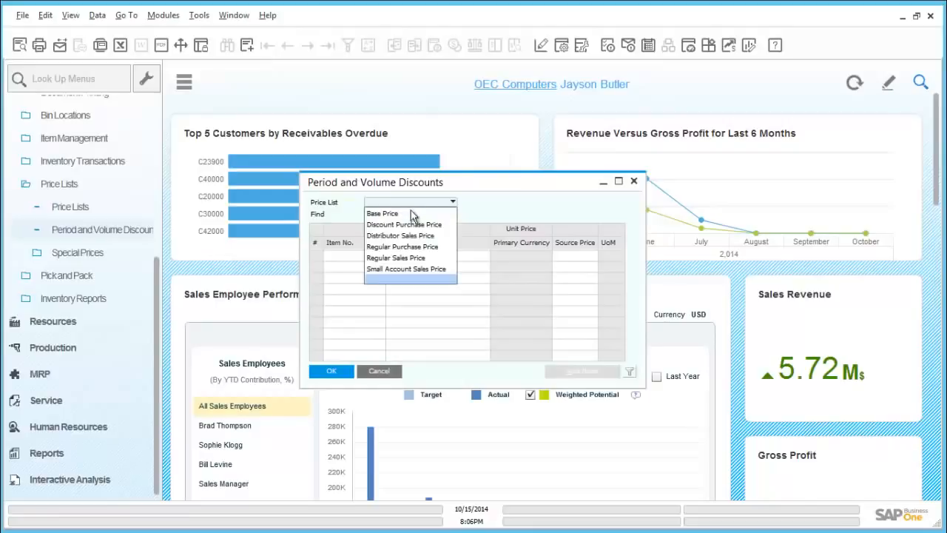
left_click(407, 258)
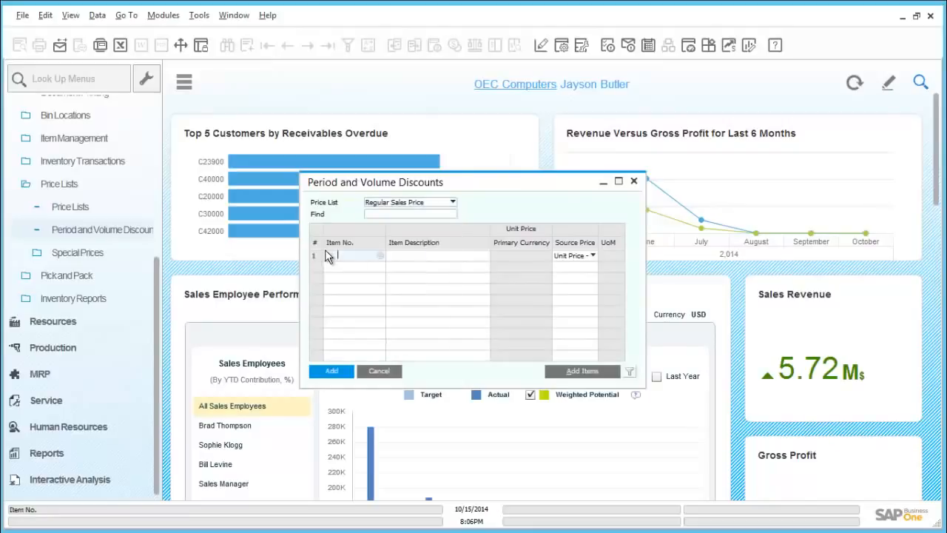
type("a0009")
key("Tab")
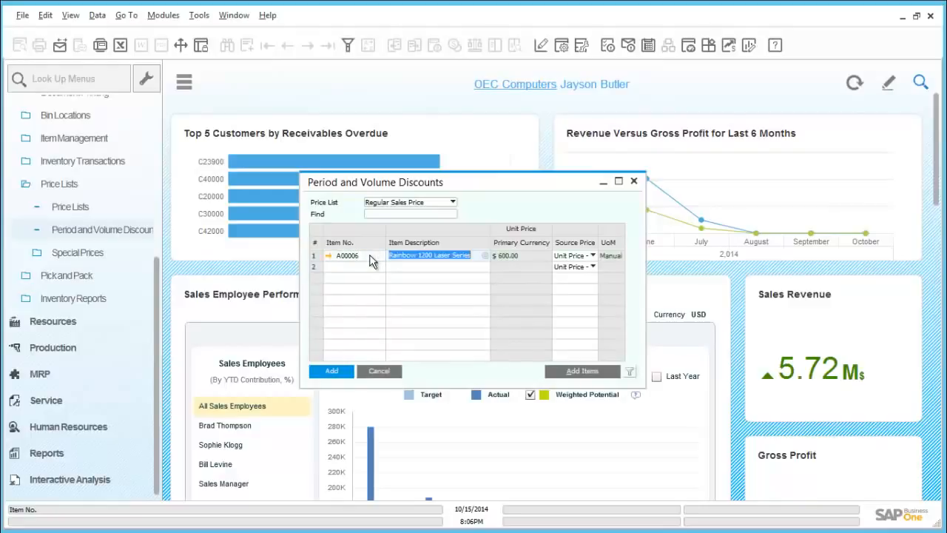
Open the period discounts of item A00006 and give the first row an end date of 10/31/2014 and a 20% discount
double_click(315, 255)
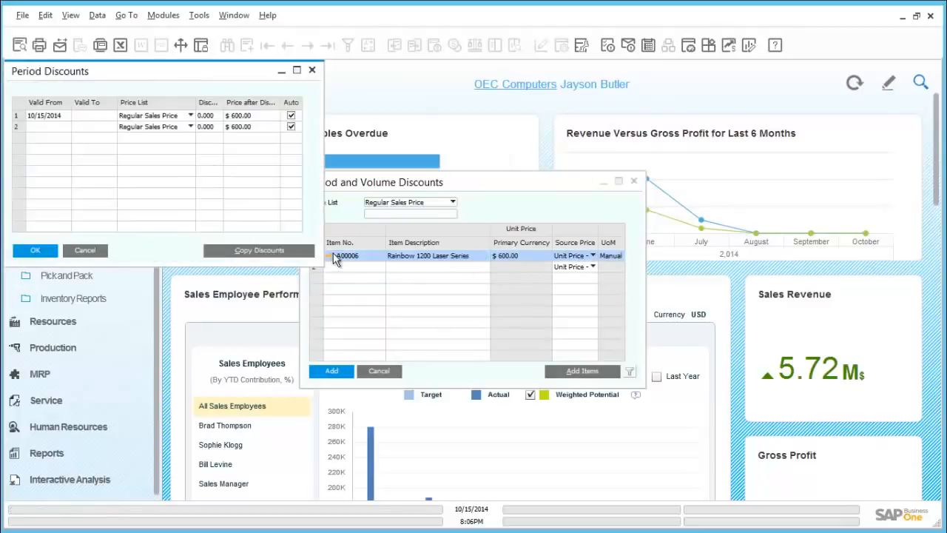
left_click(108, 120)
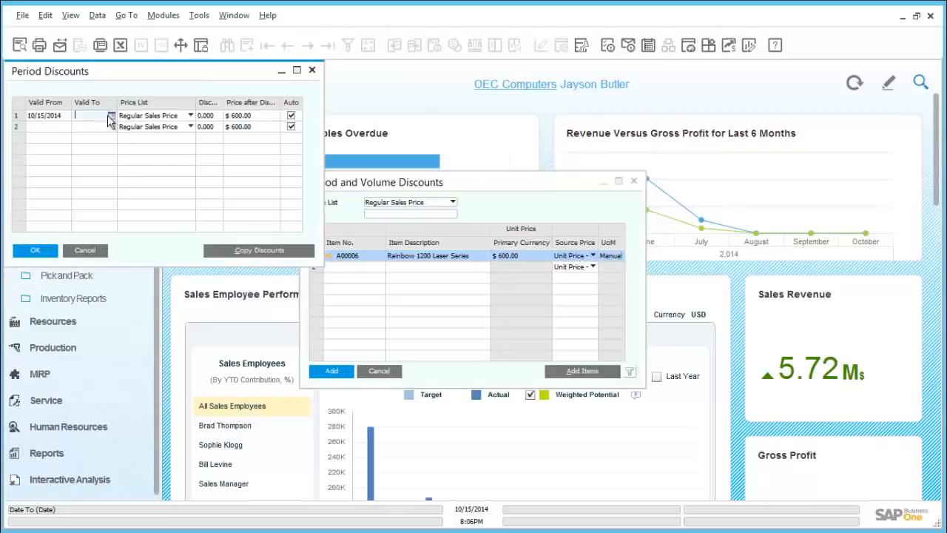
type("10")
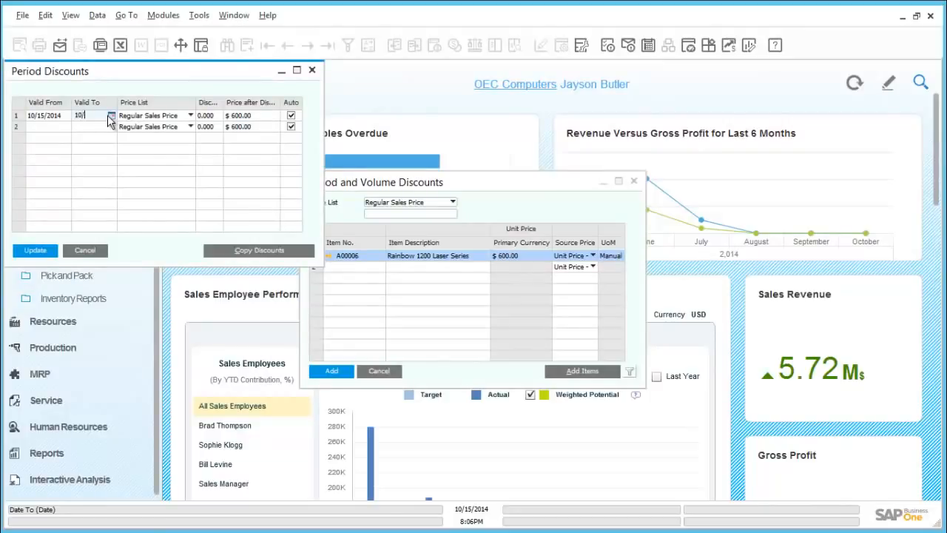
type("/31/2014")
left_click(201, 116)
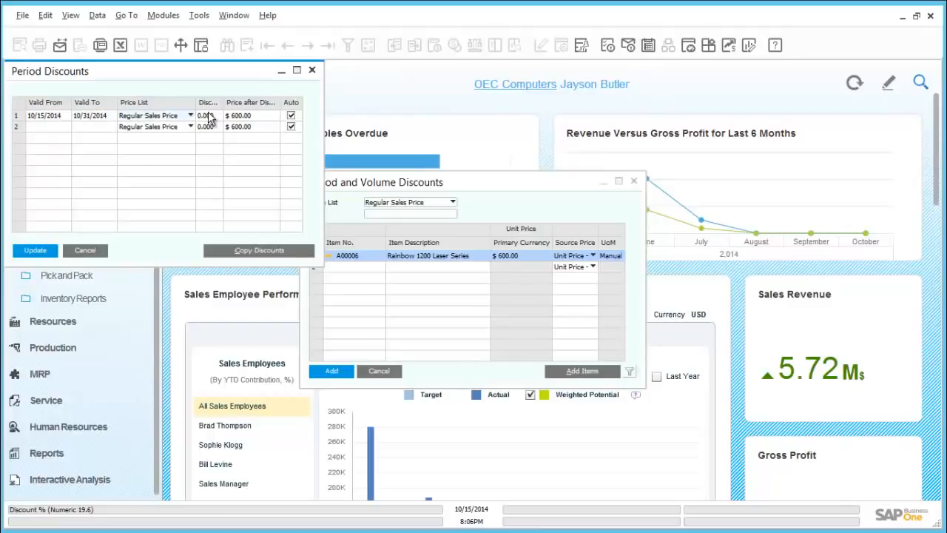
type("20")
key("Tab")
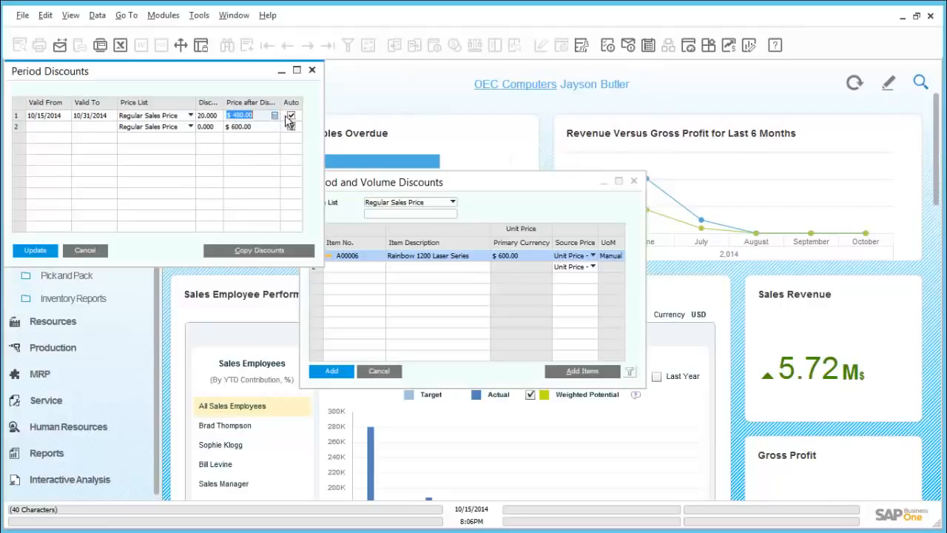
Open the volume discounts of the first period row and enter quantity 100 with a 10% discount in the first row
left_click(15, 119)
double_click(15, 119)
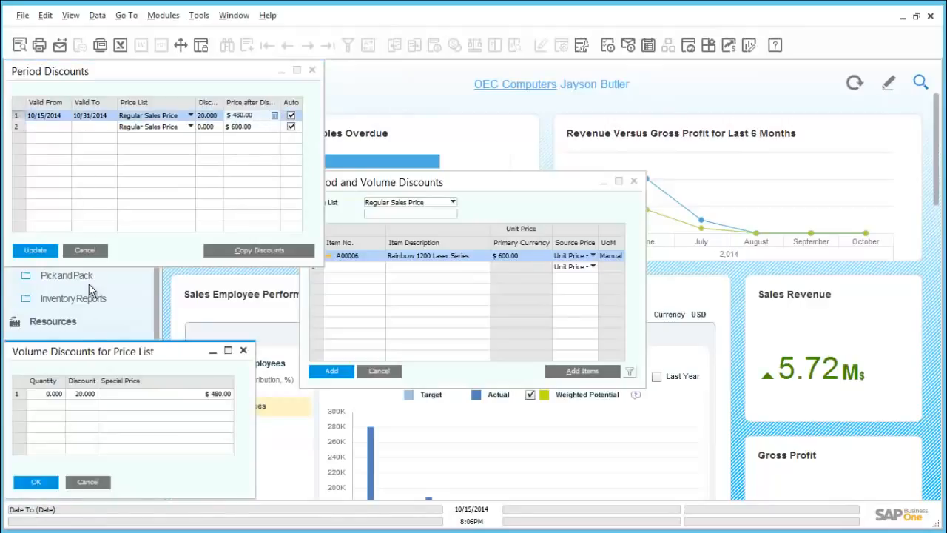
left_click_drag(96, 357, 150, 250)
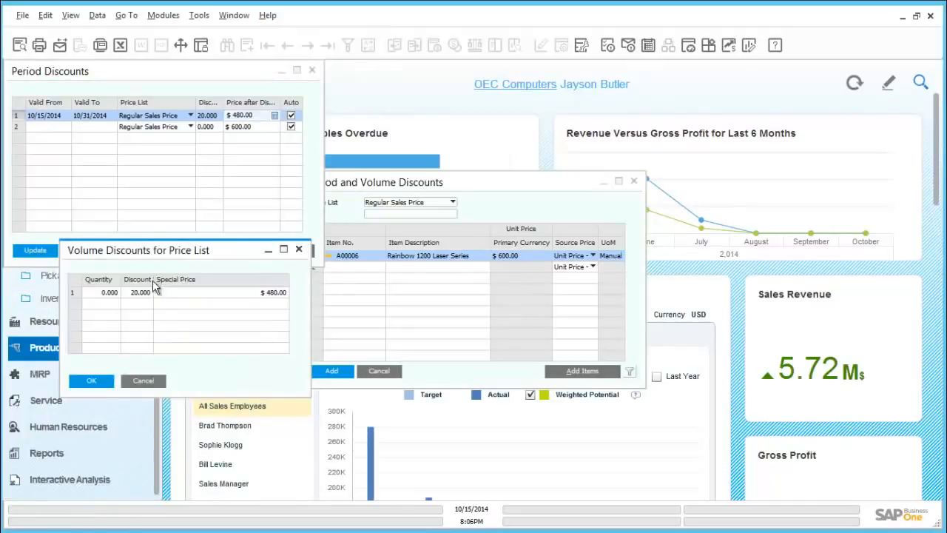
left_click(111, 293)
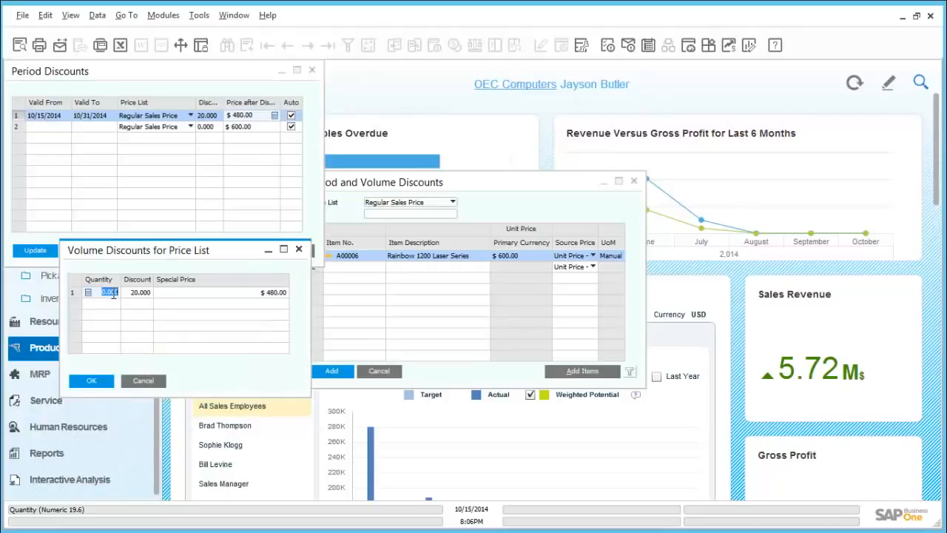
type("100")
key("Tab")
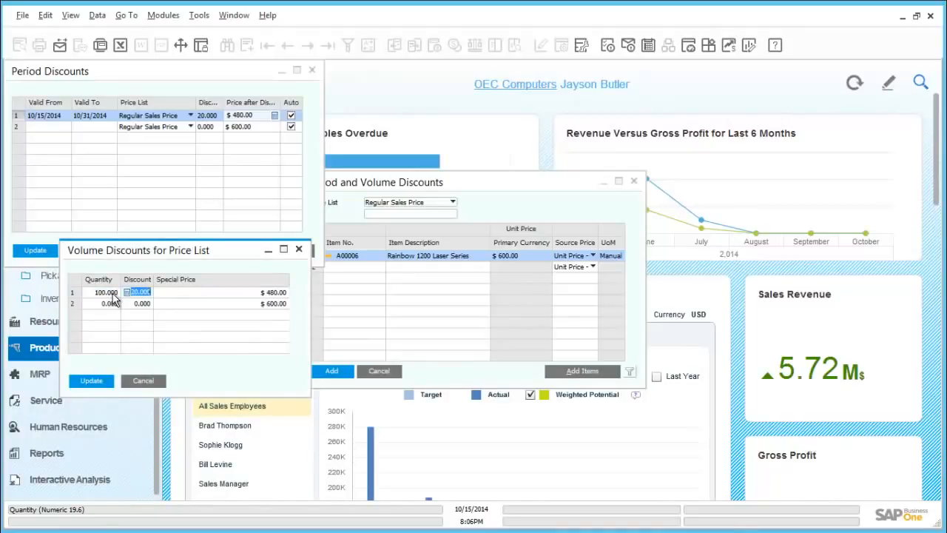
type("10")
key("Tab")
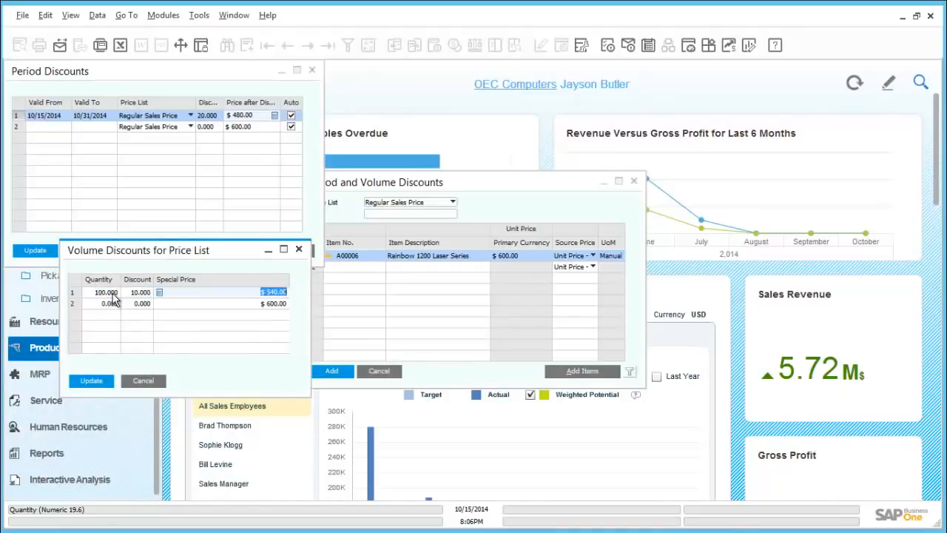
Change the discount for the quantity 100 volume row to 50%
key("shift+Tab")
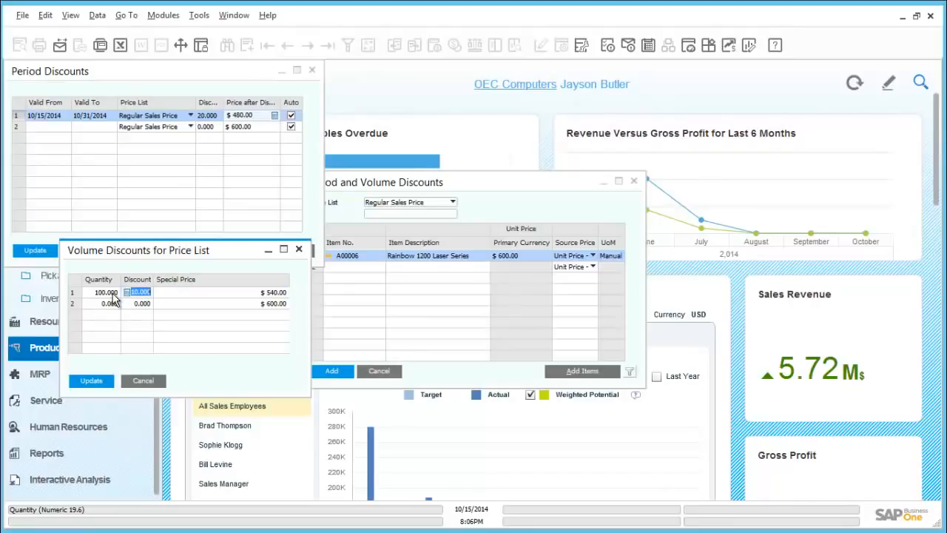
type("50")
key("Tab")
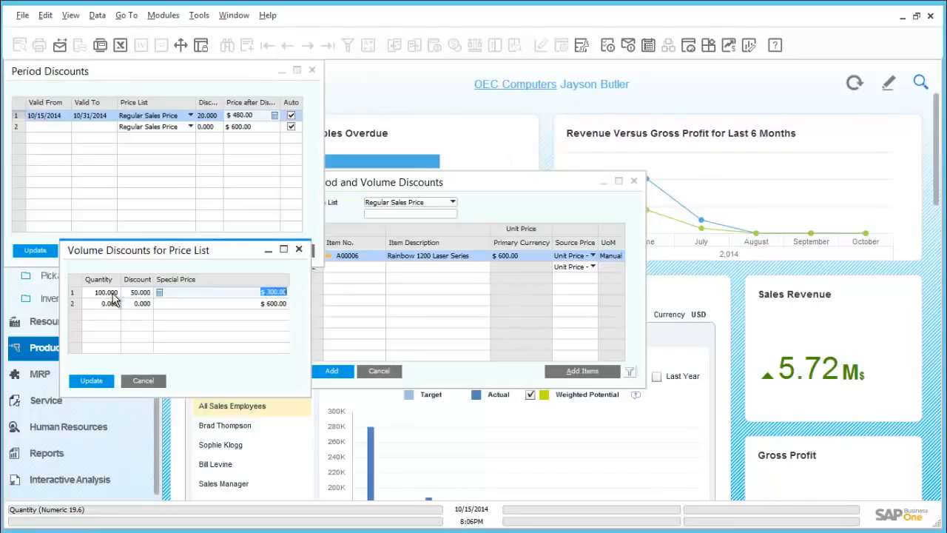
Add a second volume discount row with quantity 500 and a 55% discount
key("Tab")
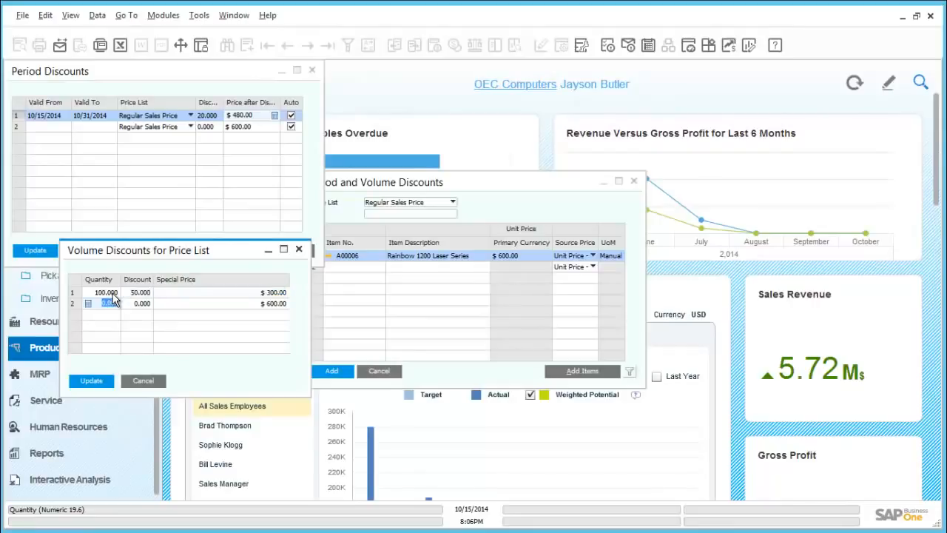
key("BackSpace")
type("500")
key("Tab")
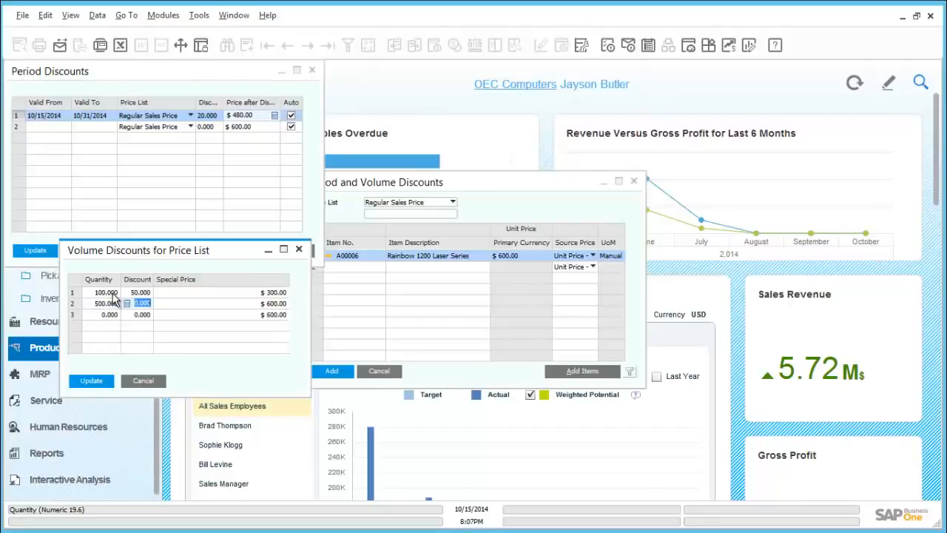
type("55")
key("Tab")
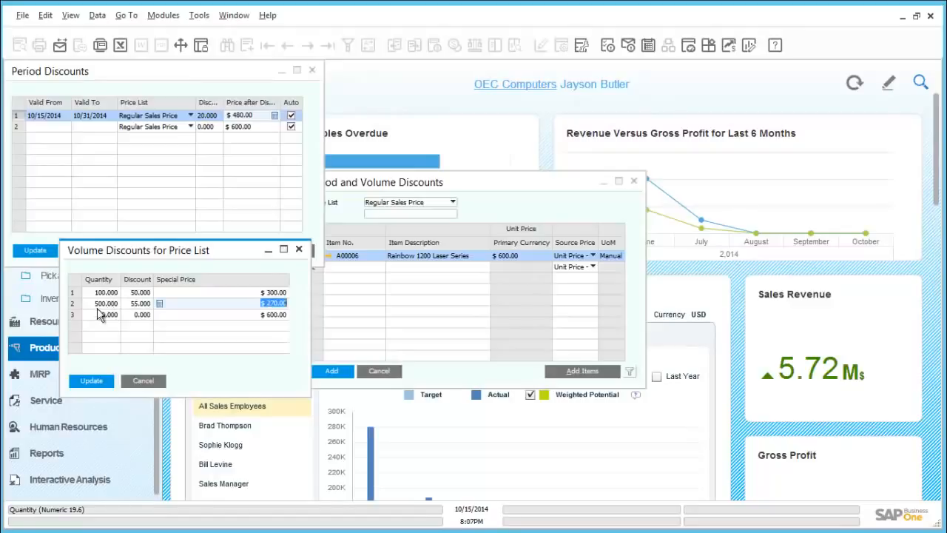
Add a third volume discount row with quantity 100,000 and a 60% discount
left_click(104, 314)
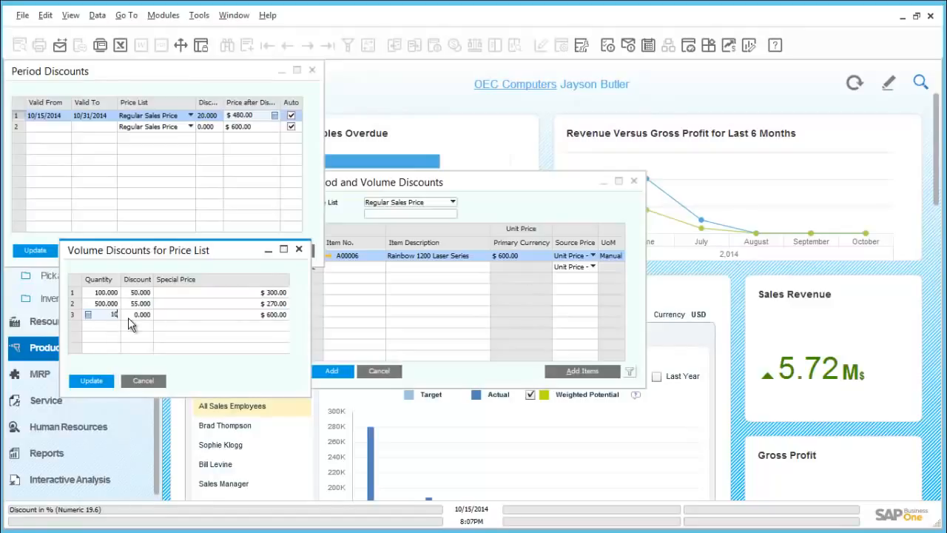
key("Tab")
type("60")
key("Tab")
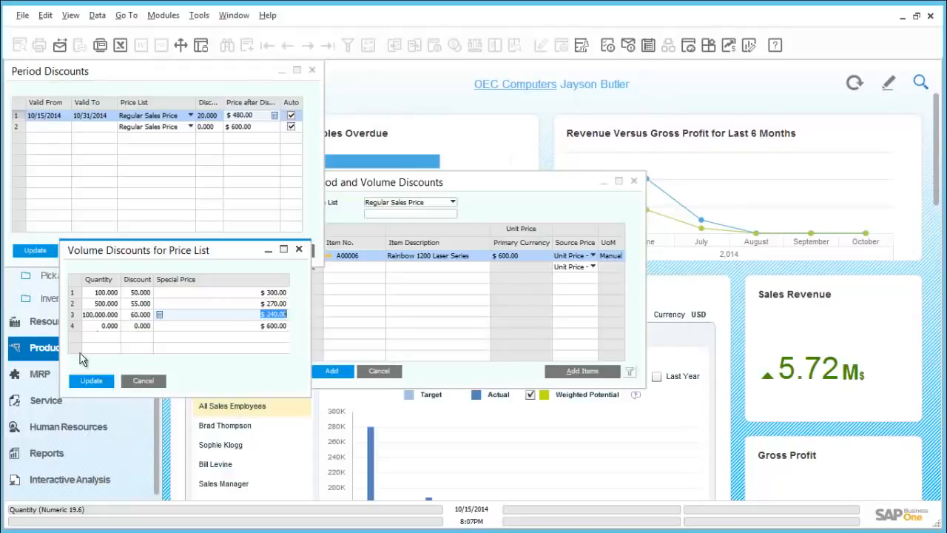
Save the volume and period discounts, add the discount record for item A00006, and close Period and Volume Discounts
left_click(84, 385)
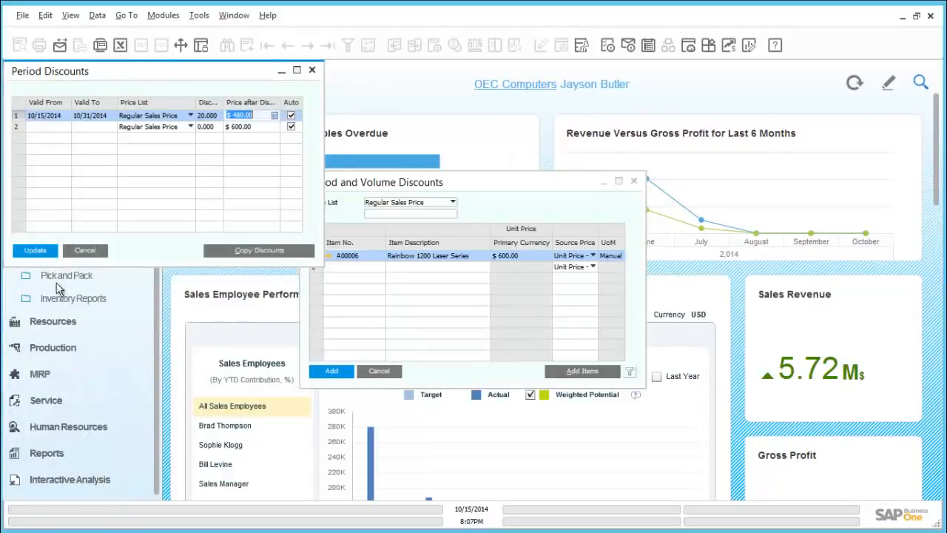
left_click(42, 252)
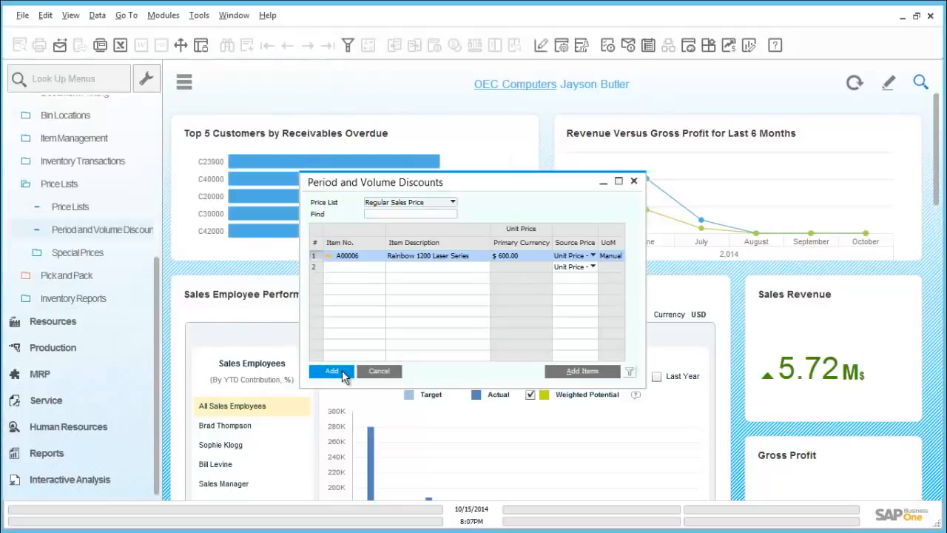
left_click(331, 371)
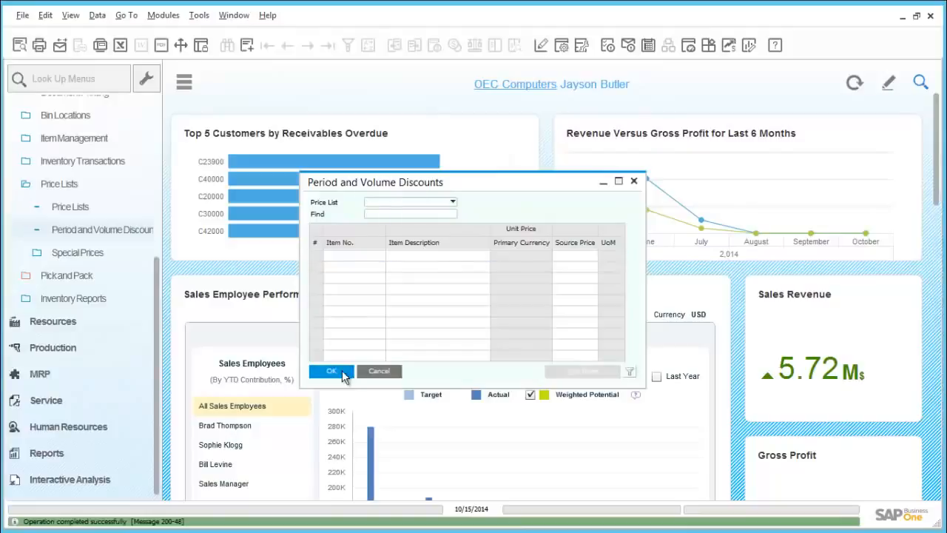
left_click(332, 370)
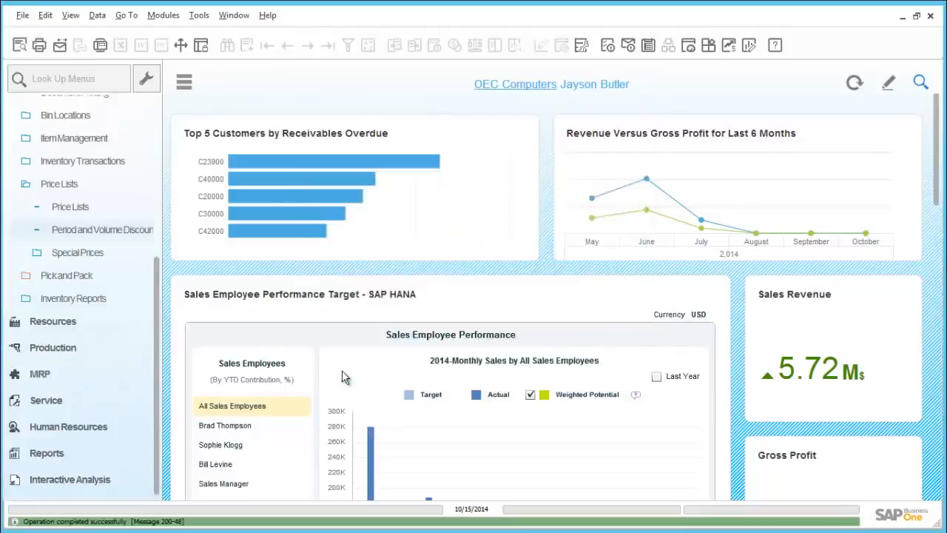